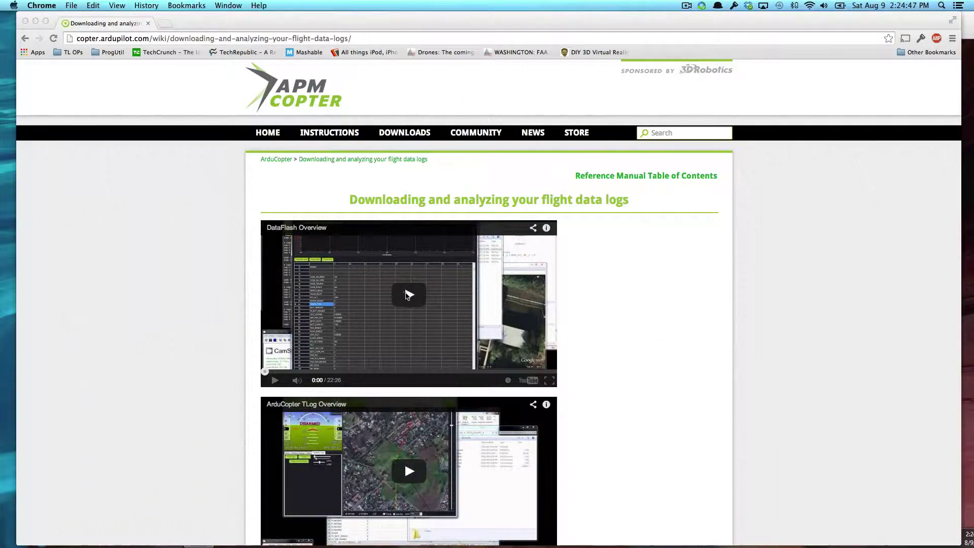
# Scroll through the ArduCopter 'Downloading and analyzing your flight data logs' guide and back to the top
pyautogui.scroll(-2, 709, 278)
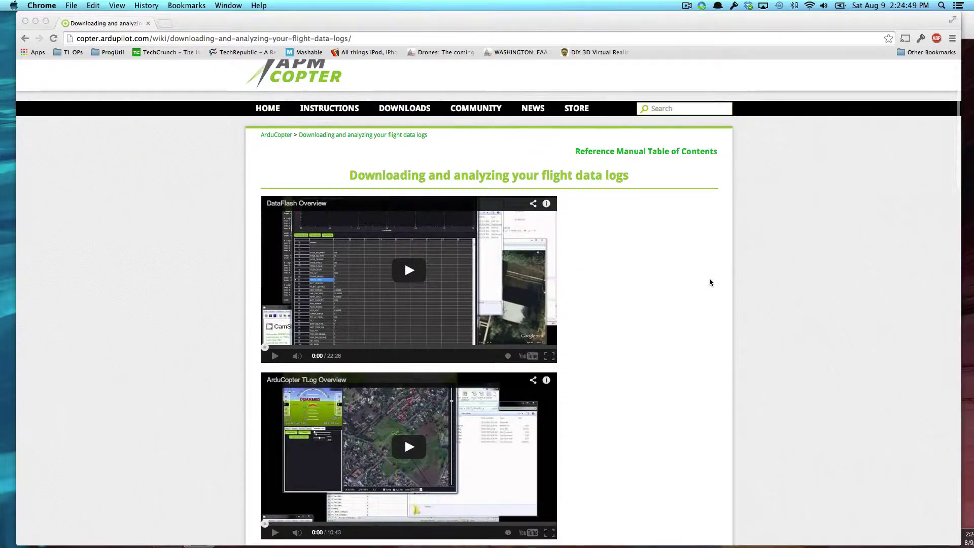
pyautogui.scroll(-5, 490, 299)
pyautogui.scroll(-6, 488, 296)
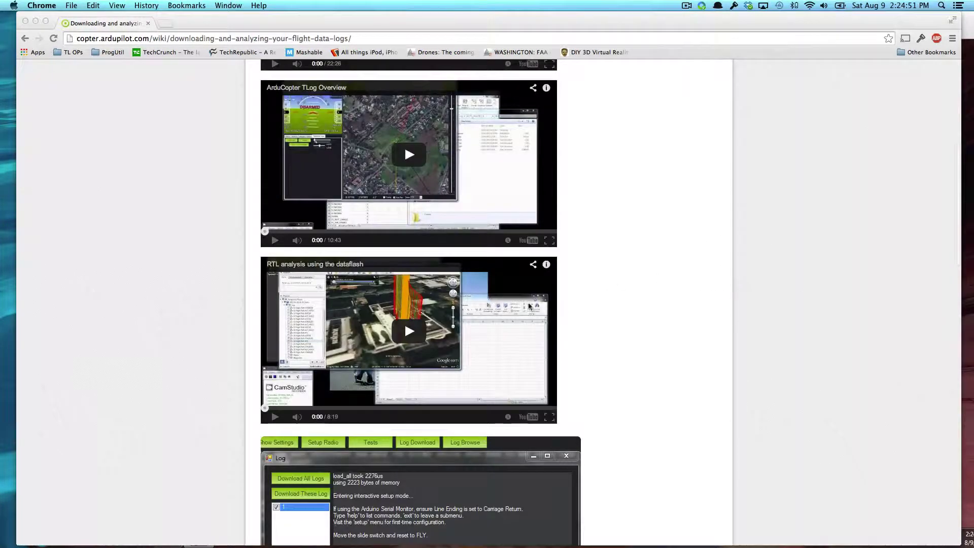
pyautogui.scroll(10, 590, 292)
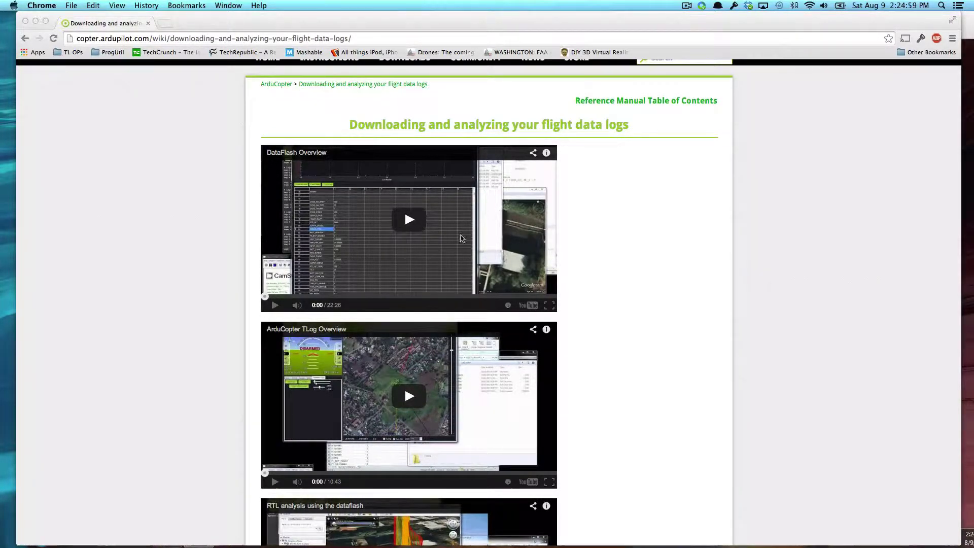
pyautogui.scroll(-20, 574, 230)
pyautogui.scroll(10, 577, 264)
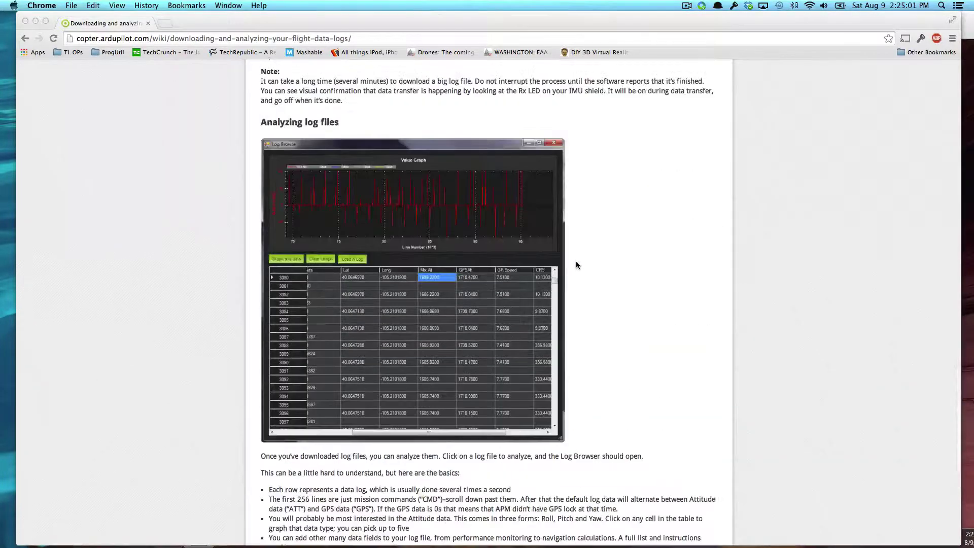
pyautogui.scroll(7, 544, 233)
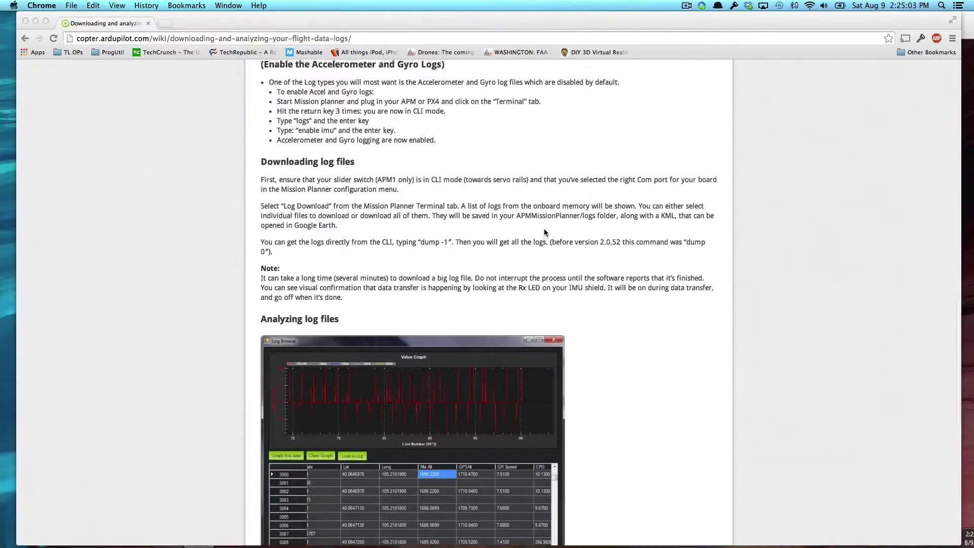
pyautogui.scroll(8, 558, 226)
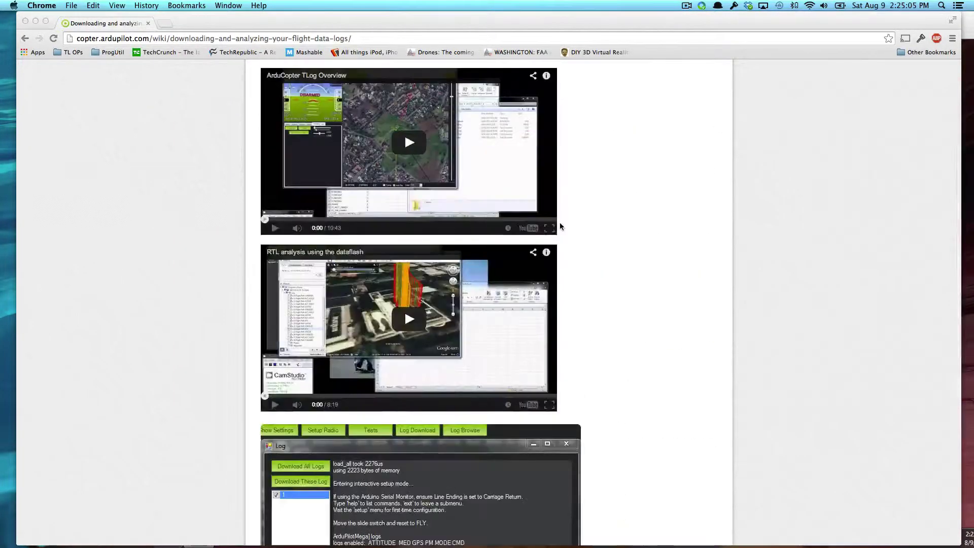
pyautogui.scroll(3, 609, 203)
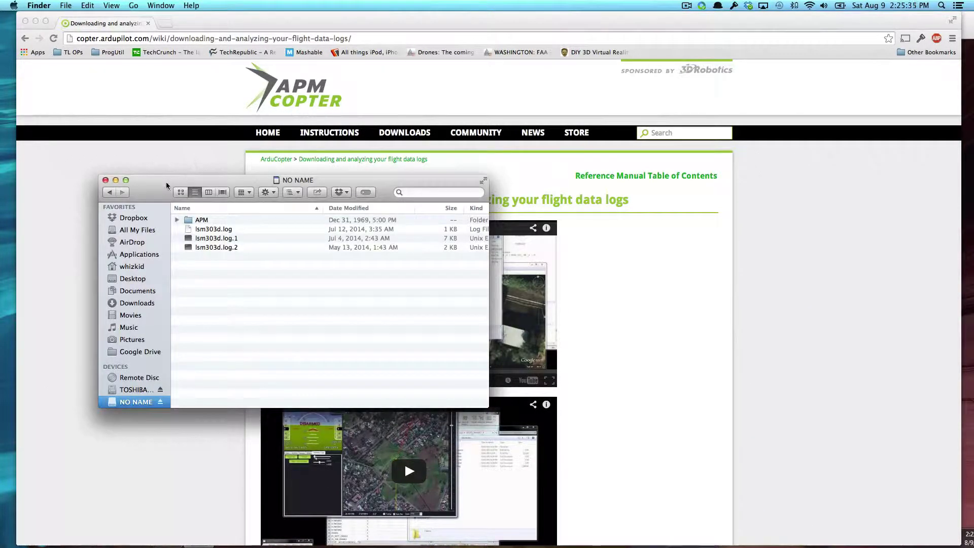
# Open APM > LOGS on the NO NAME card, browse the numbered .BIN logs, then close the window
pyautogui.moveTo(160, 189); pyautogui.dragTo(124, 160)
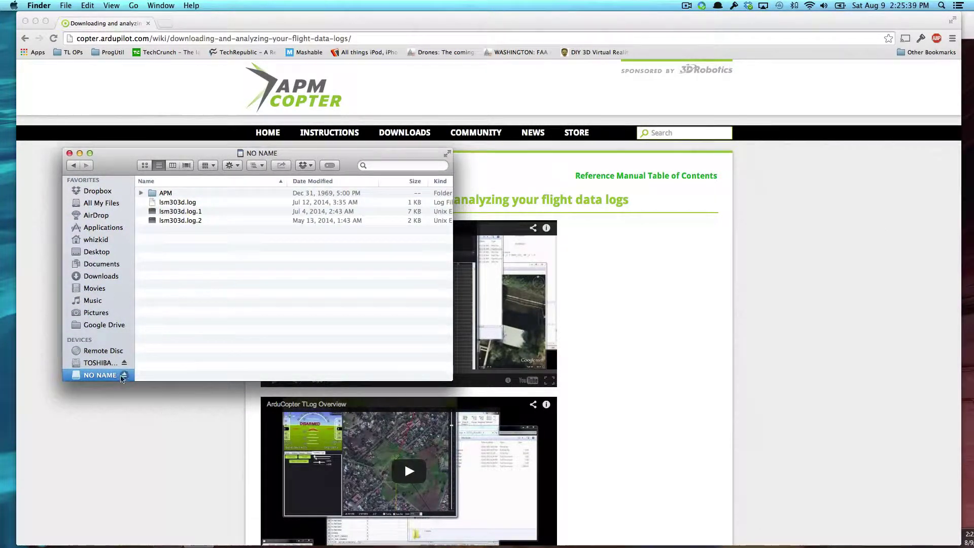
pyautogui.doubleClick(165, 193)
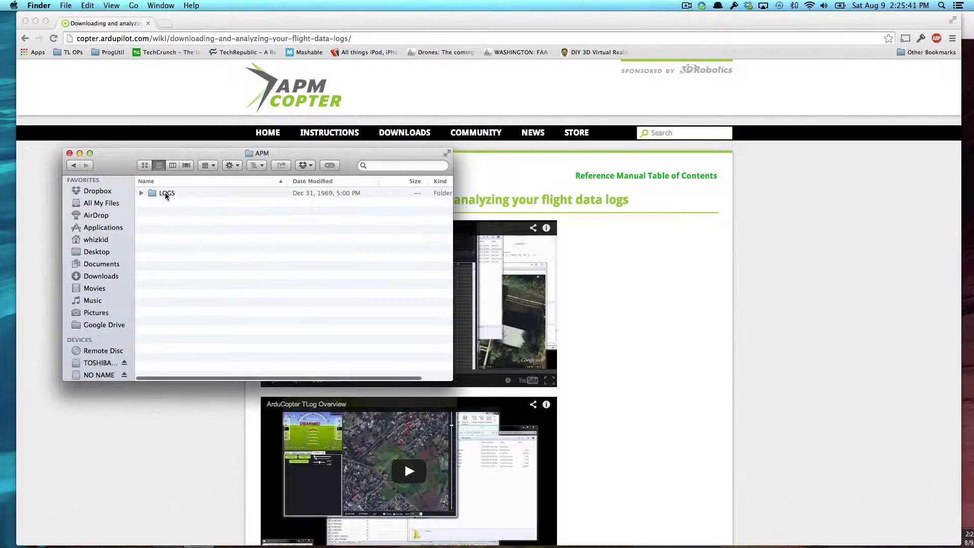
pyautogui.doubleClick(167, 193)
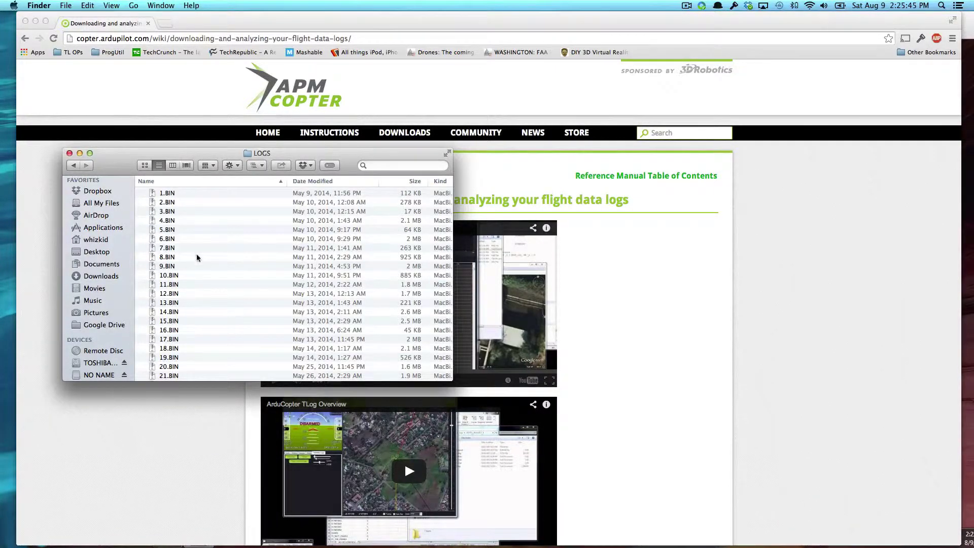
pyautogui.scroll(-20, 213, 261)
pyautogui.scroll(20, 219, 271)
pyautogui.click(70, 154)
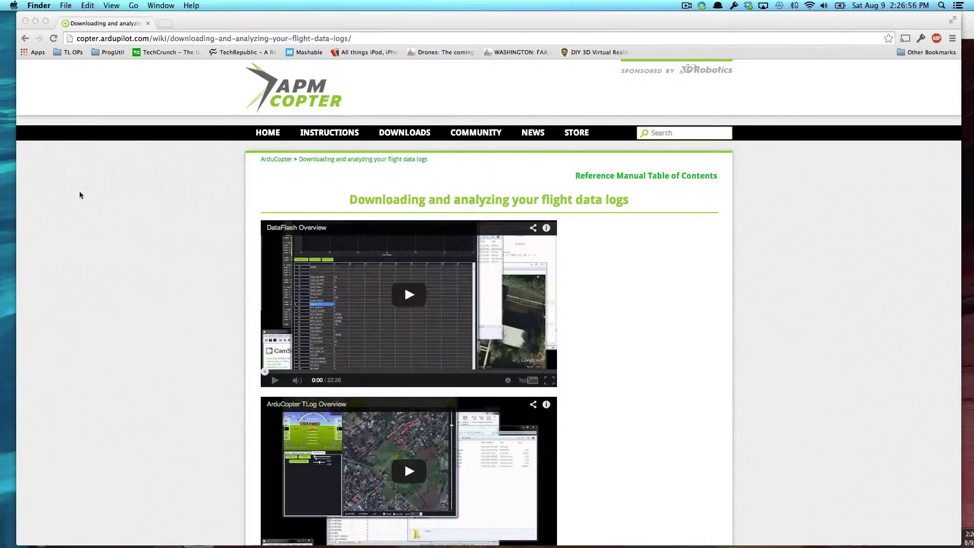
# Close Chrome, widen the Windows VM to full width and select 95.BIN on its desktop
pyautogui.click(26, 24)
pyautogui.click(365, 16)
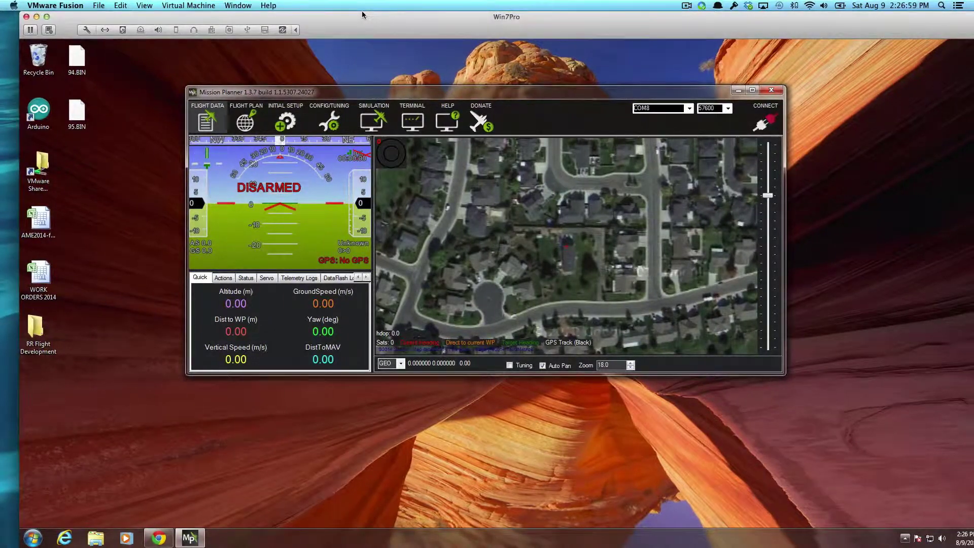
pyautogui.doubleClick(362, 15)
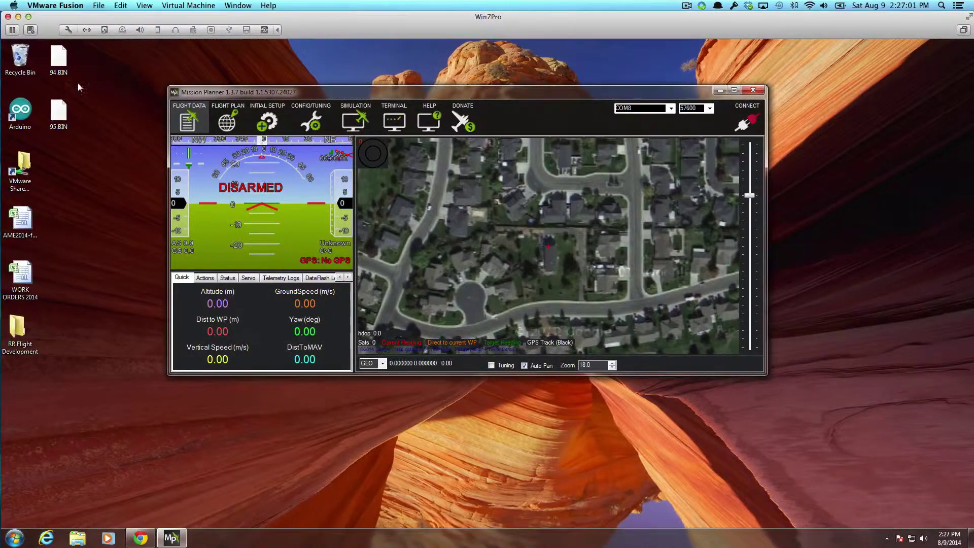
pyautogui.click(60, 120)
# Open Log Download from Mission Planner's Terminal, dismiss the comport error, and centre the Log window
pyautogui.click(398, 122)
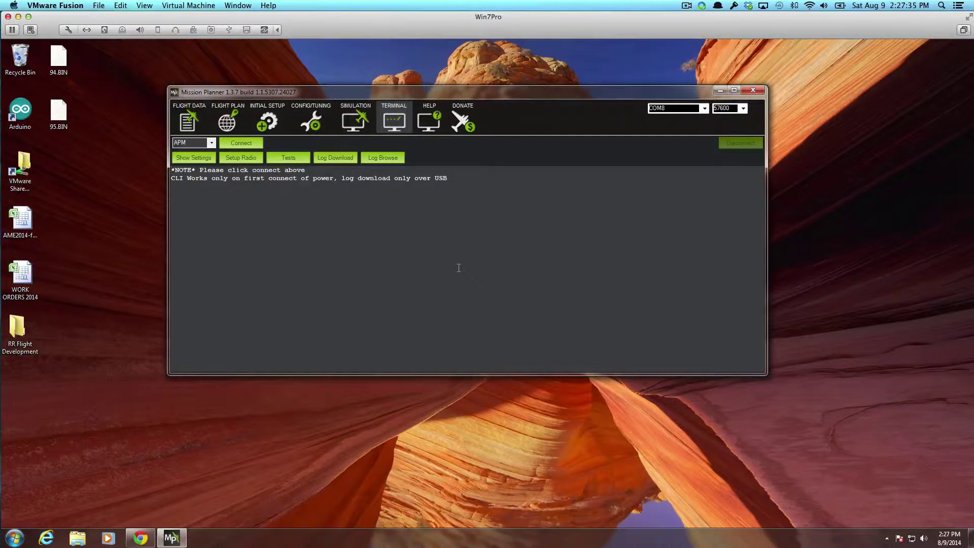
pyautogui.click(330, 157)
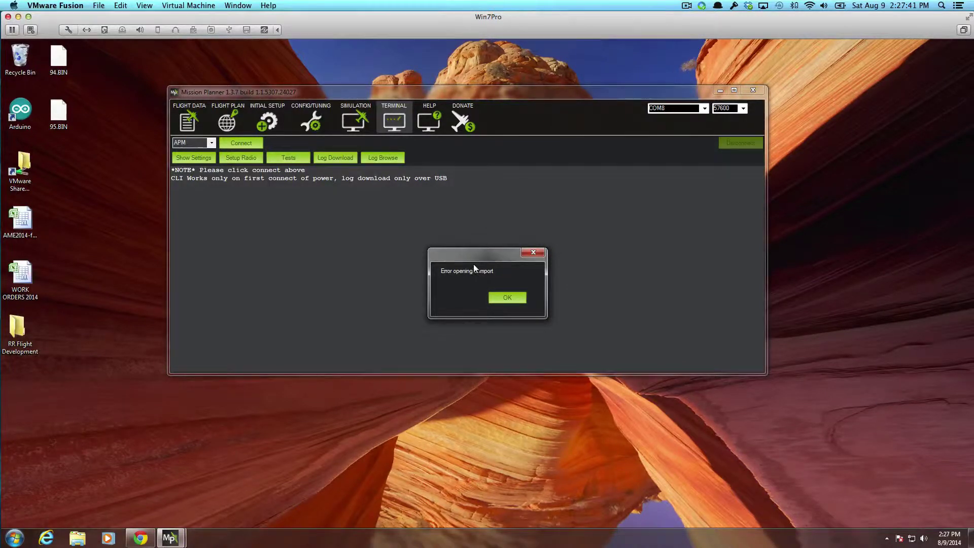
pyautogui.click(512, 297)
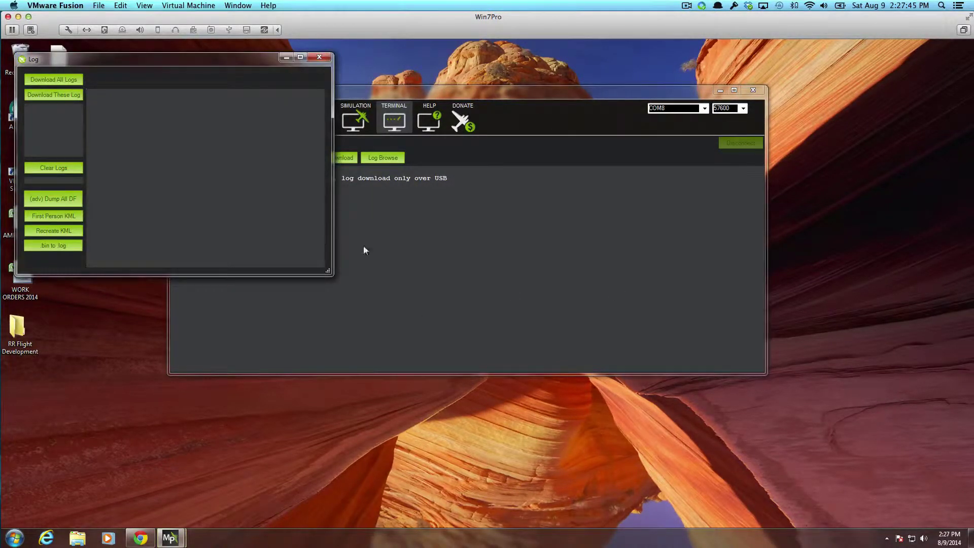
pyautogui.moveTo(159, 58); pyautogui.dragTo(378, 68)
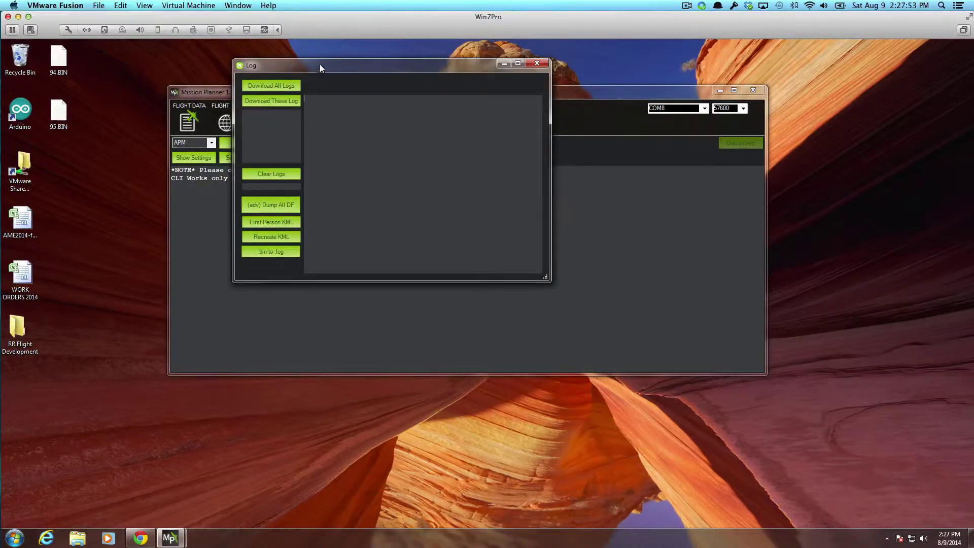
pyautogui.moveTo(319, 64); pyautogui.dragTo(334, 54)
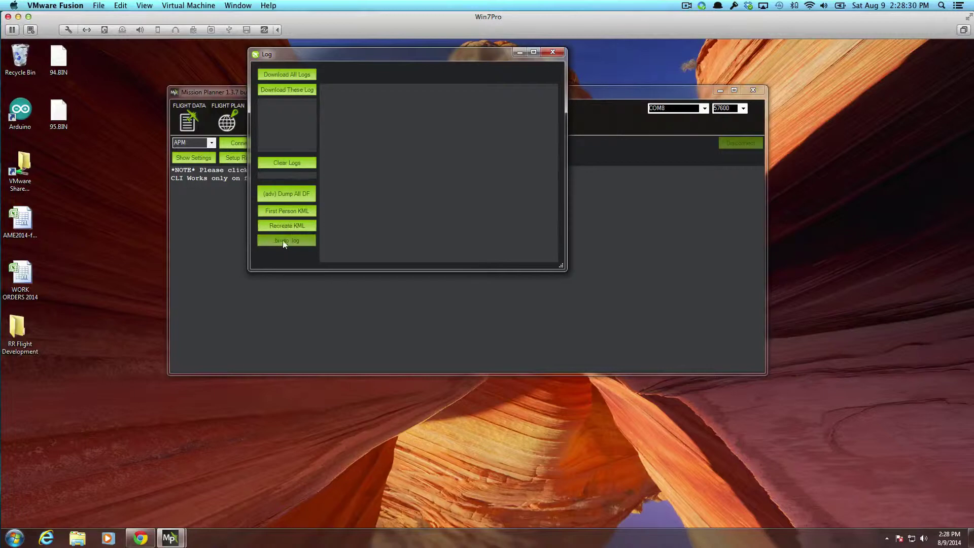
pyautogui.click(282, 241)
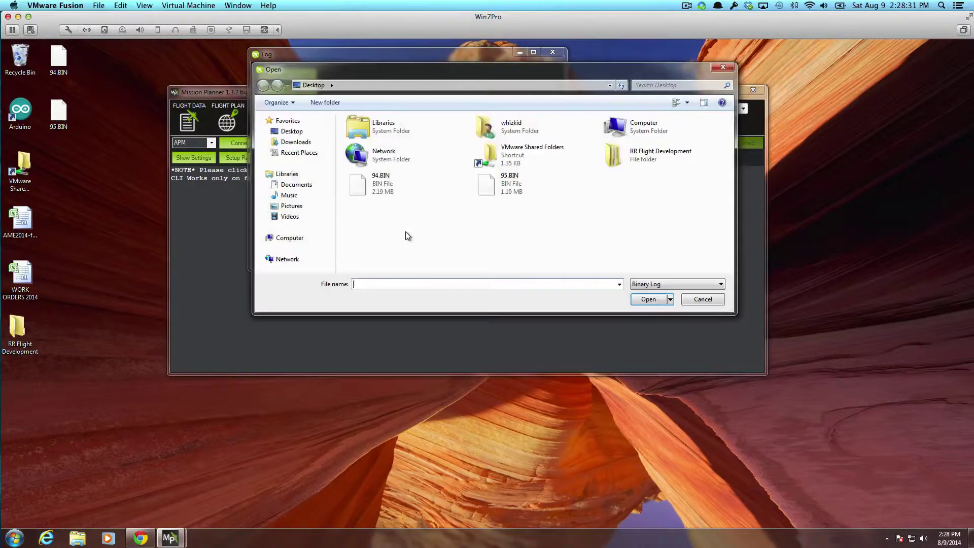
# Convert 95.BIN to a log file named 95 on the Desktop and place it beside 95.BIN
pyautogui.click(493, 188)
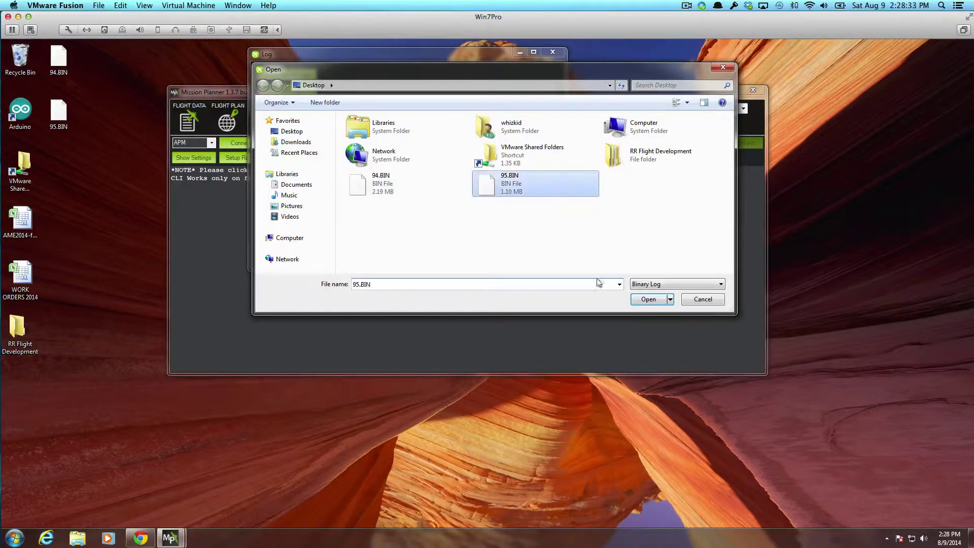
pyautogui.click(648, 299)
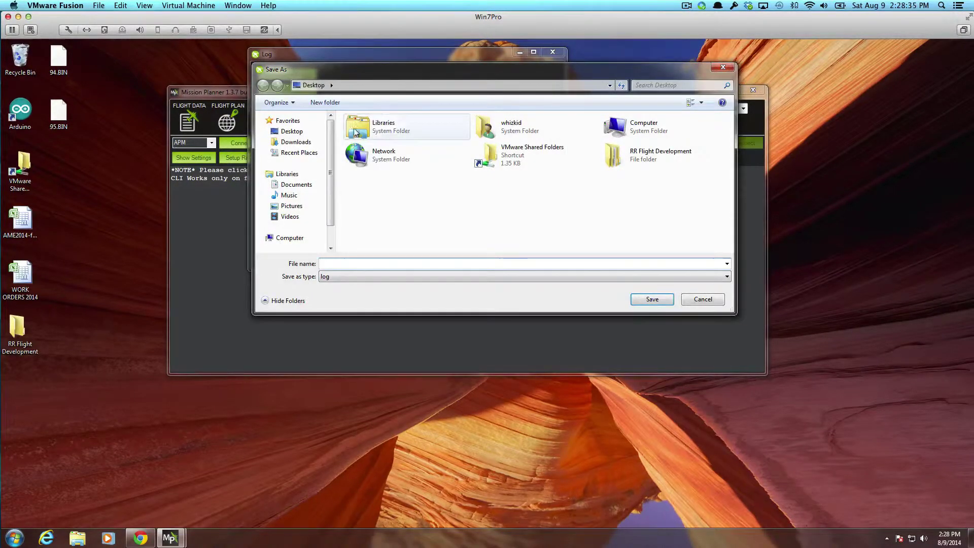
pyautogui.click(351, 263)
pyautogui.write('9')
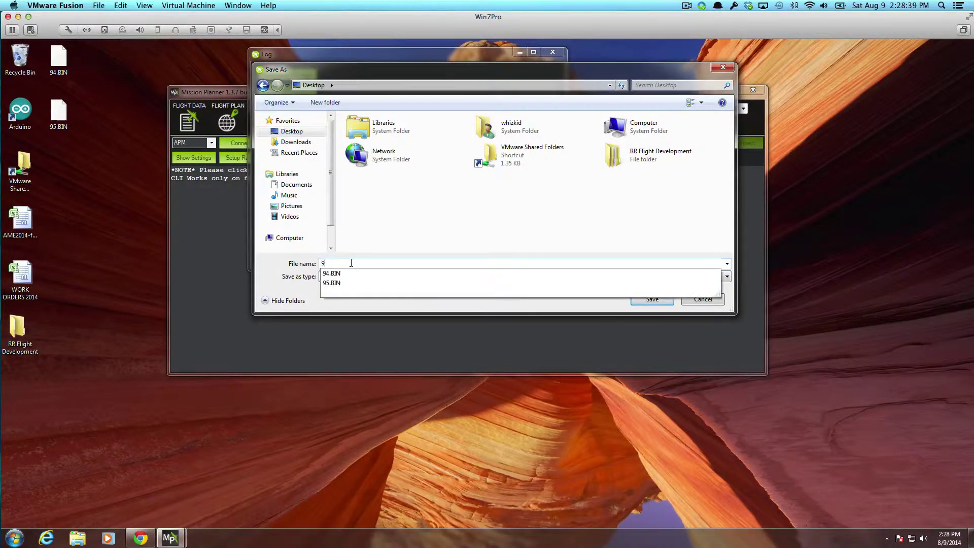
pyautogui.write('5')
pyautogui.press('Down')
pyautogui.click(651, 299)
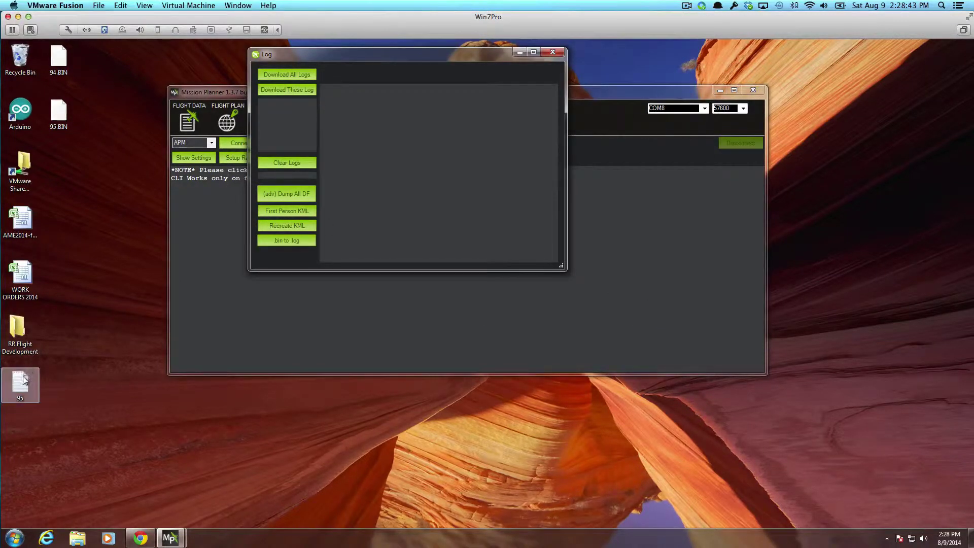
pyautogui.moveTo(19, 384); pyautogui.dragTo(65, 153)
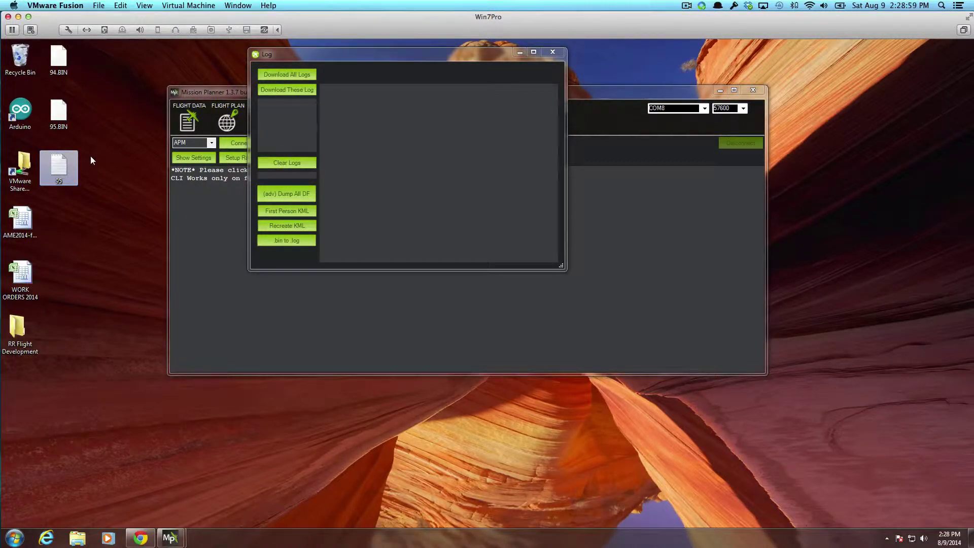
# Recreate a KML track from the Desktop 95 log file
pyautogui.click(282, 225)
pyautogui.click(282, 224)
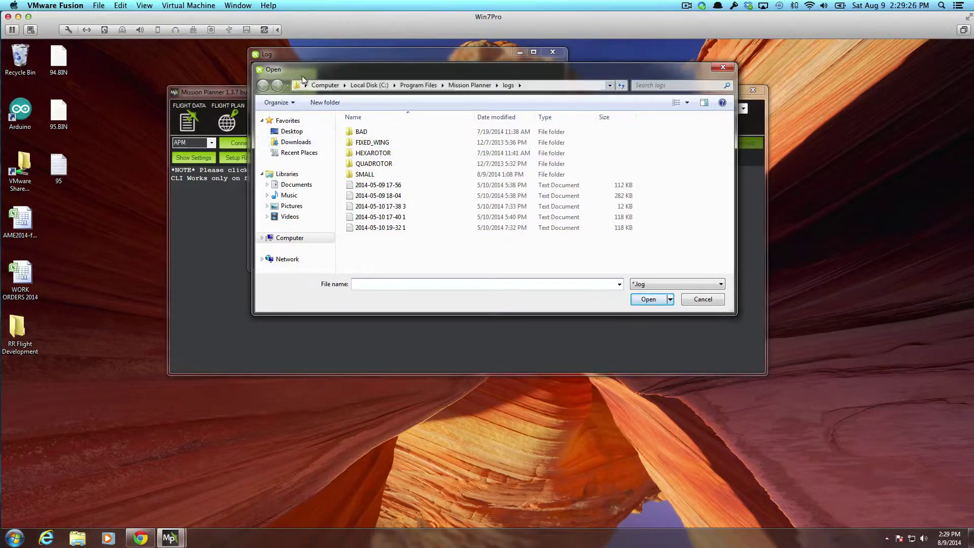
pyautogui.click(290, 131)
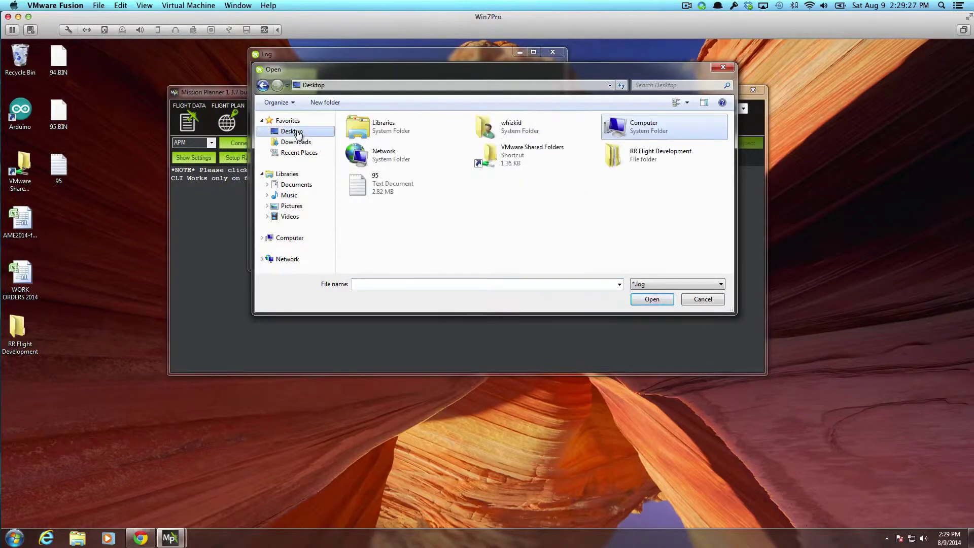
pyautogui.click(363, 185)
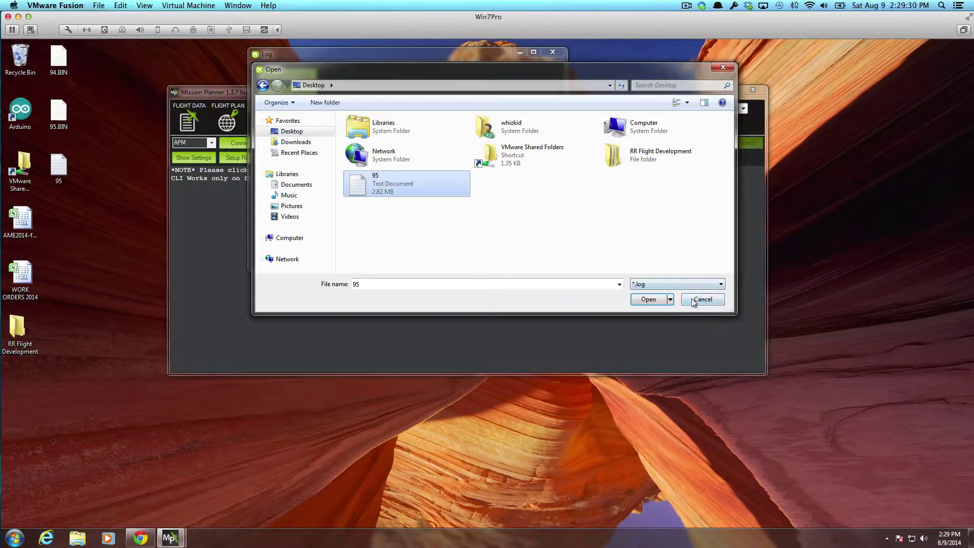
pyautogui.click(652, 300)
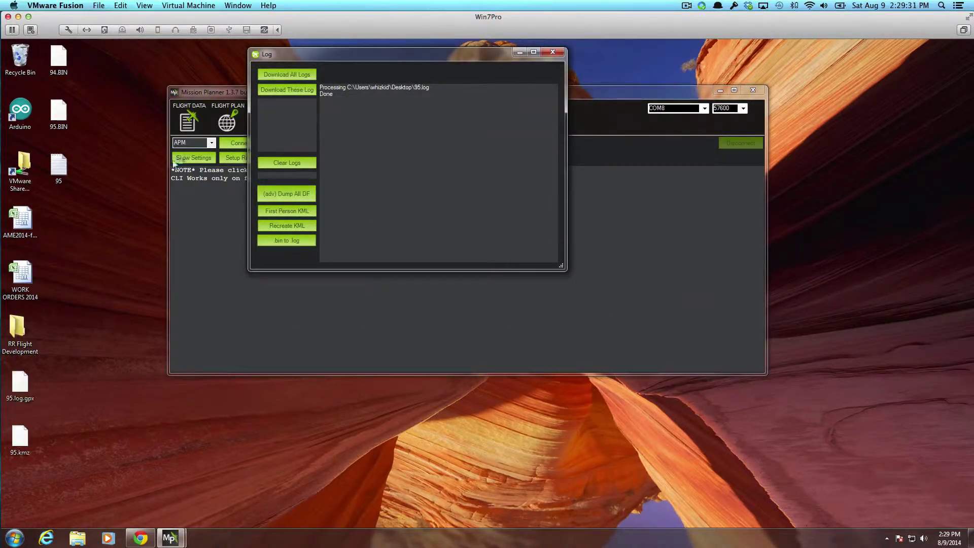
# Move the resulting 95.log.gpx and 95.kmz files beside the 95 log on the desktop
pyautogui.moveTo(42, 389); pyautogui.dragTo(64, 277)
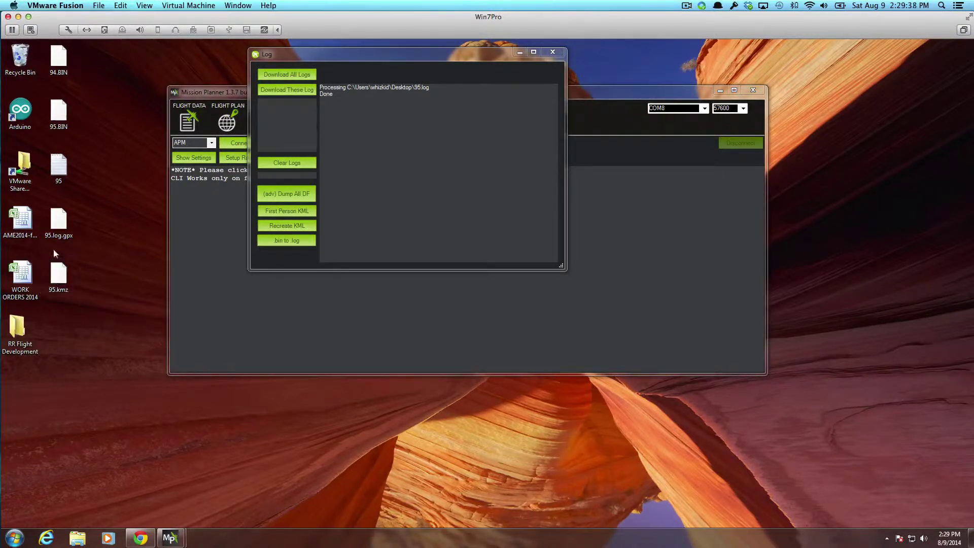
pyautogui.moveTo(60, 288)
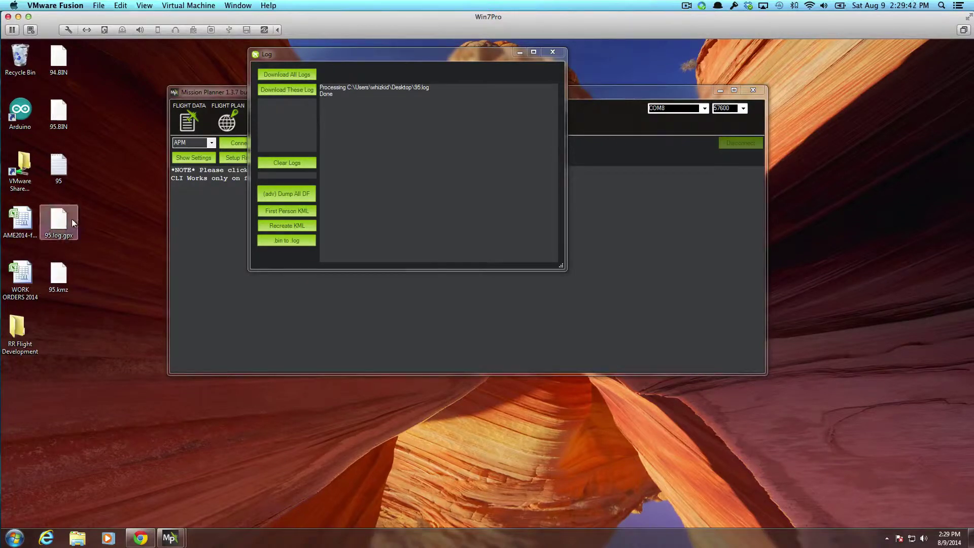
pyautogui.moveTo(60, 225)
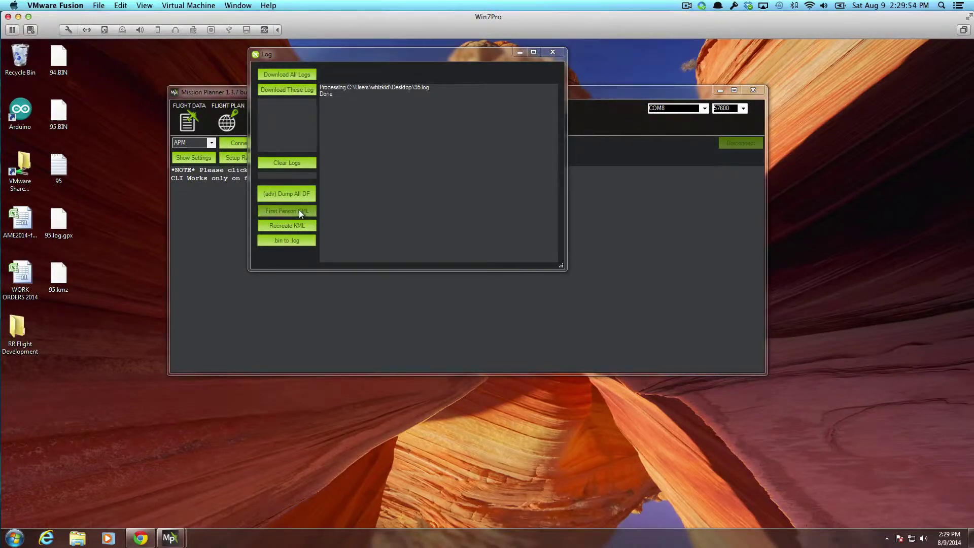
pyautogui.click(278, 213)
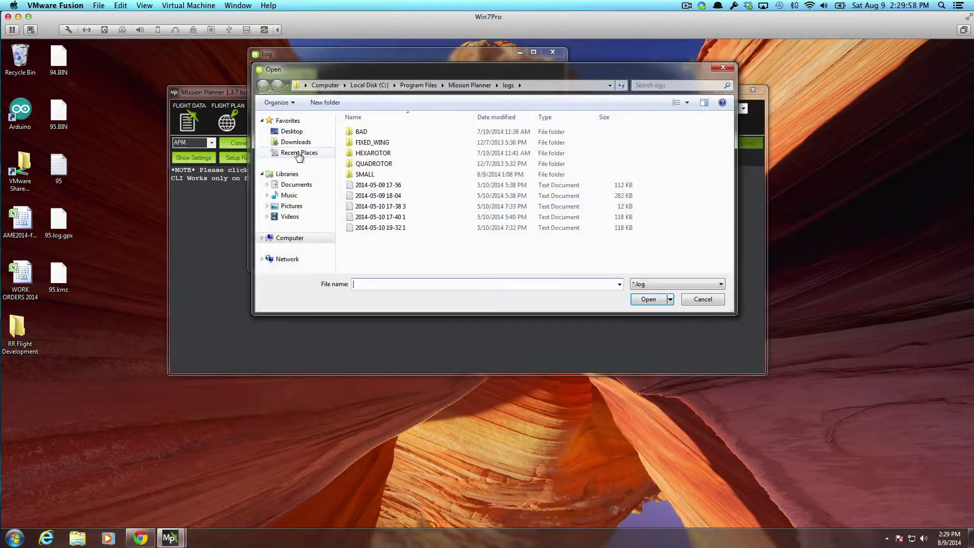
# Build a first-person KML from the Desktop 95 log and position the new 95-fp.kmz icon
pyautogui.click(287, 133)
pyautogui.click(385, 184)
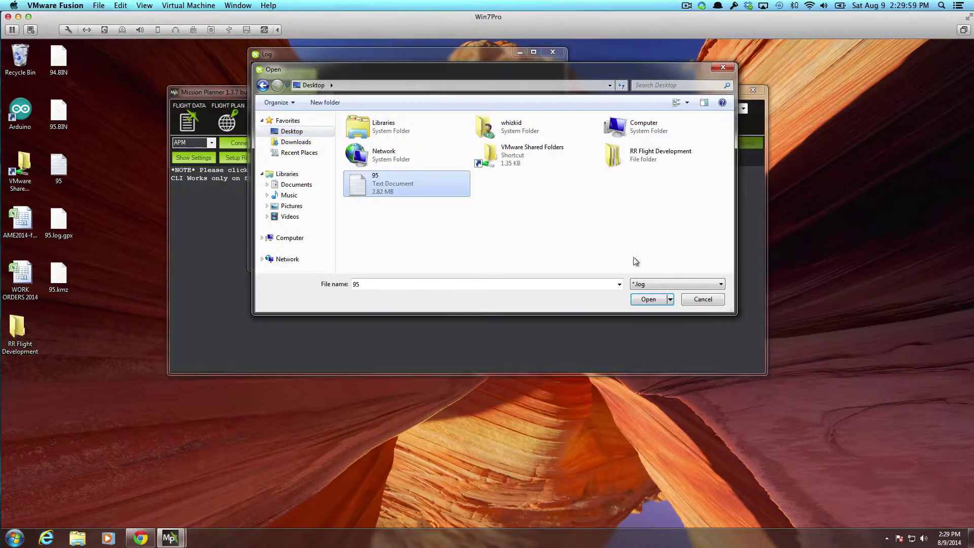
pyautogui.click(649, 299)
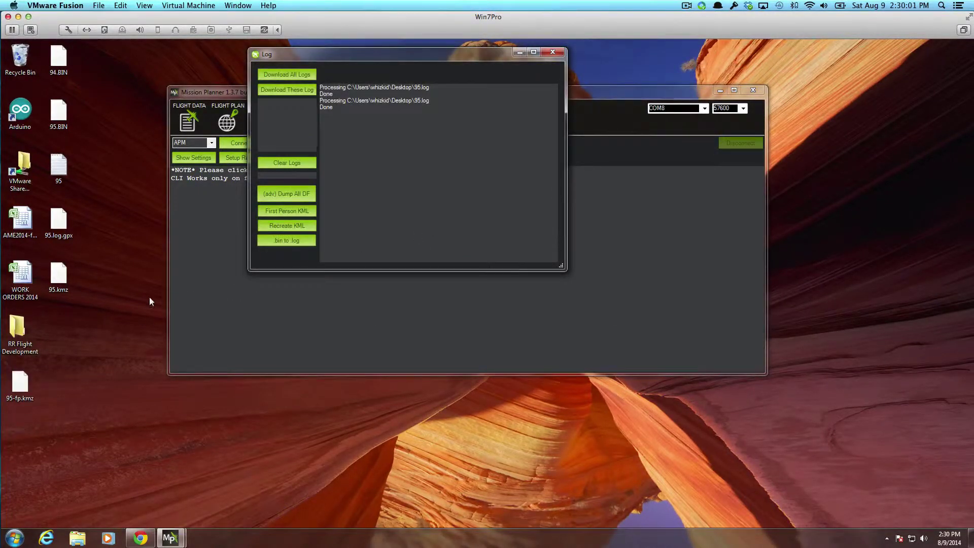
pyautogui.moveTo(19, 384); pyautogui.dragTo(60, 333)
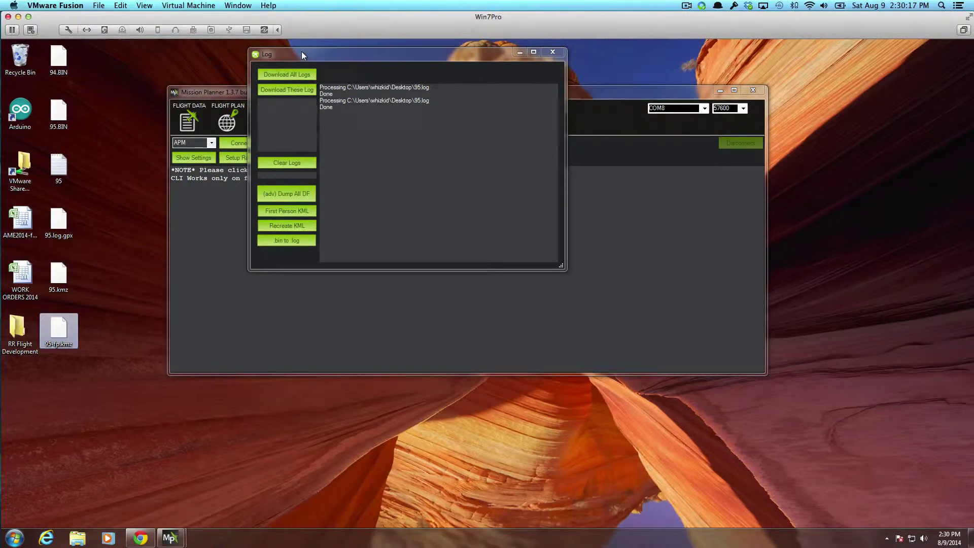
# Copy the 95 log and the two KMZ files from the Windows VM onto the Mac desktop
pyautogui.moveTo(302, 50); pyautogui.dragTo(355, 51)
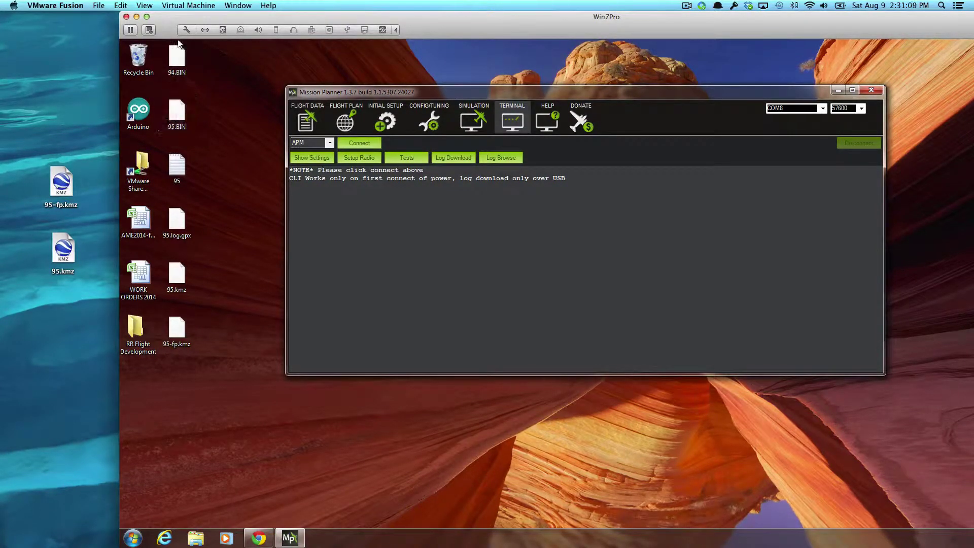
pyautogui.moveTo(175, 166); pyautogui.dragTo(66, 97)
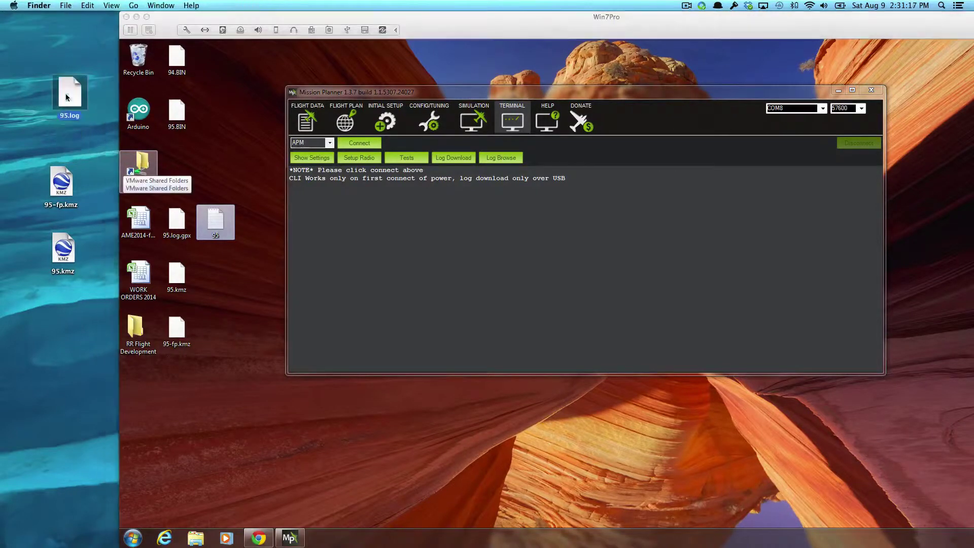
pyautogui.click(171, 28)
# Minimize the VM and stack 95.log, 95-fp.kmz and 95.kmz in a column on the Mac desktop
pyautogui.click(136, 17)
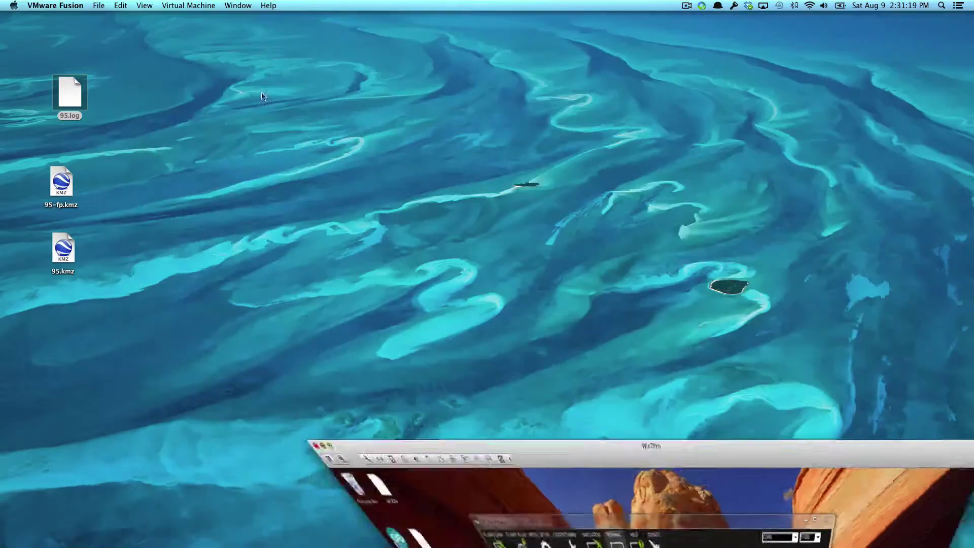
pyautogui.moveTo(58, 102); pyautogui.dragTo(59, 104)
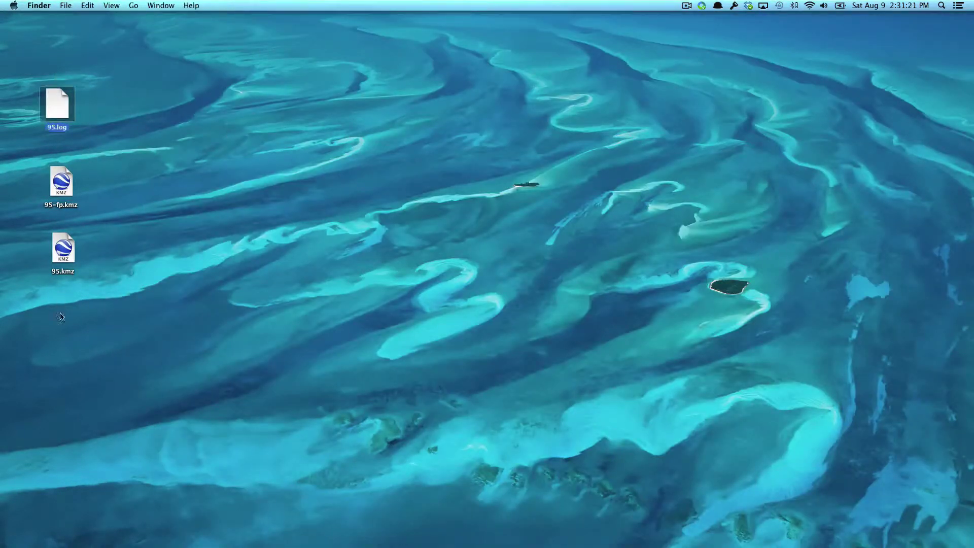
pyautogui.moveTo(103, 172); pyautogui.dragTo(93, 267)
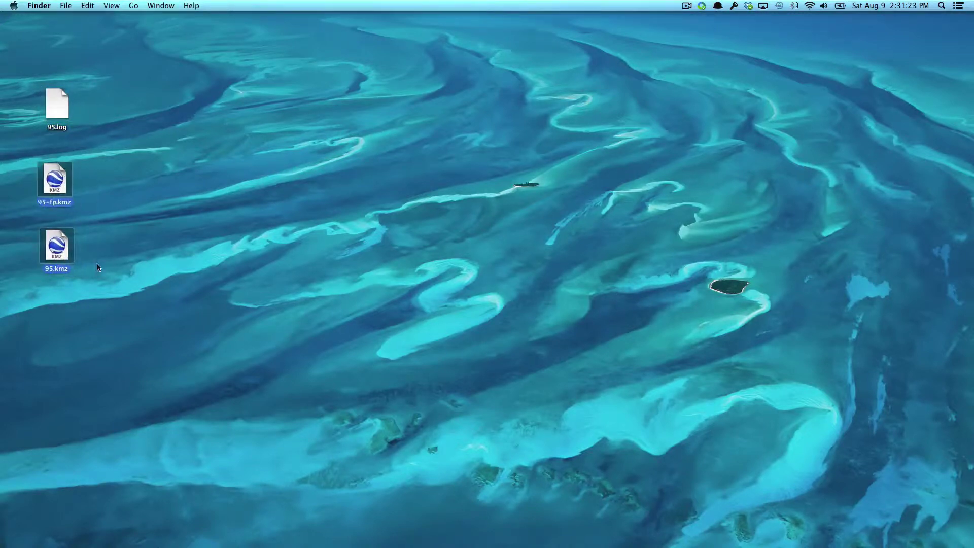
pyautogui.click(94, 268)
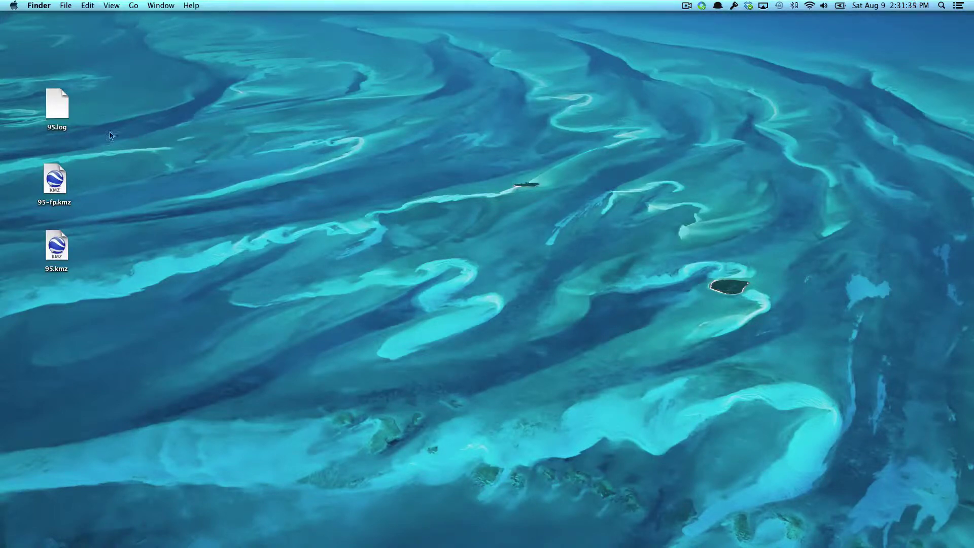
# Launch APM Planner 2.0 via Spotlight ('ap'), switch to Graphs, and bring up the log file chooser
pyautogui.press('super+space')
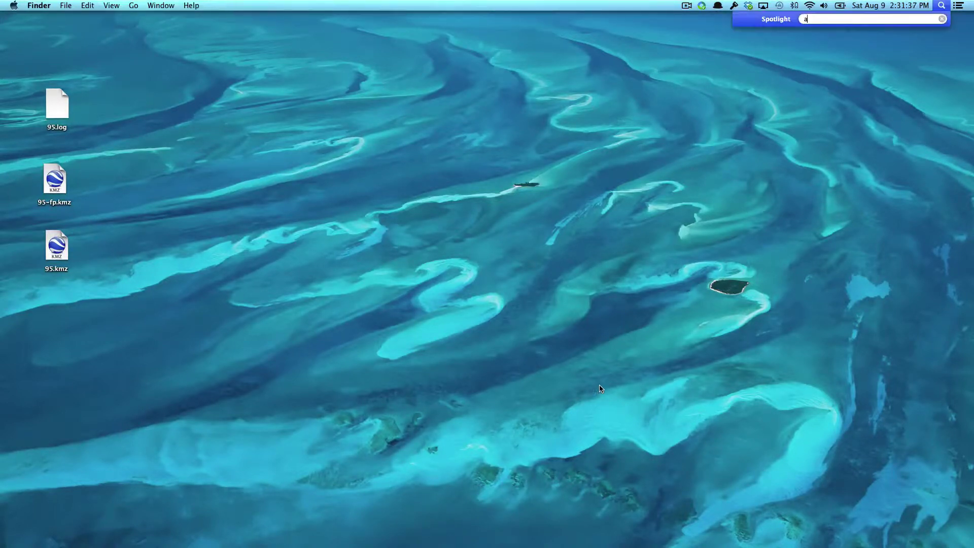
pyautogui.write('ap')
pyautogui.press('Return')
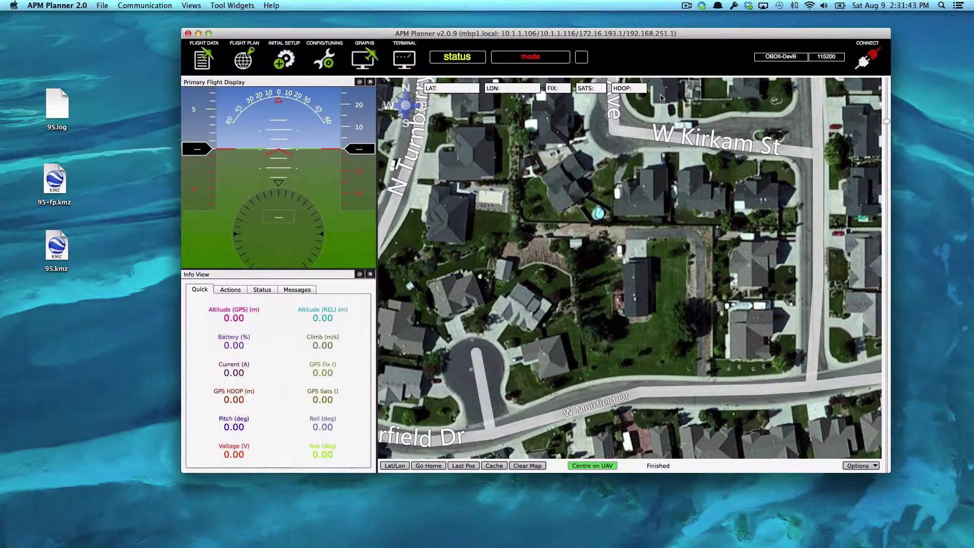
pyautogui.moveTo(655, 30); pyautogui.dragTo(630, 29)
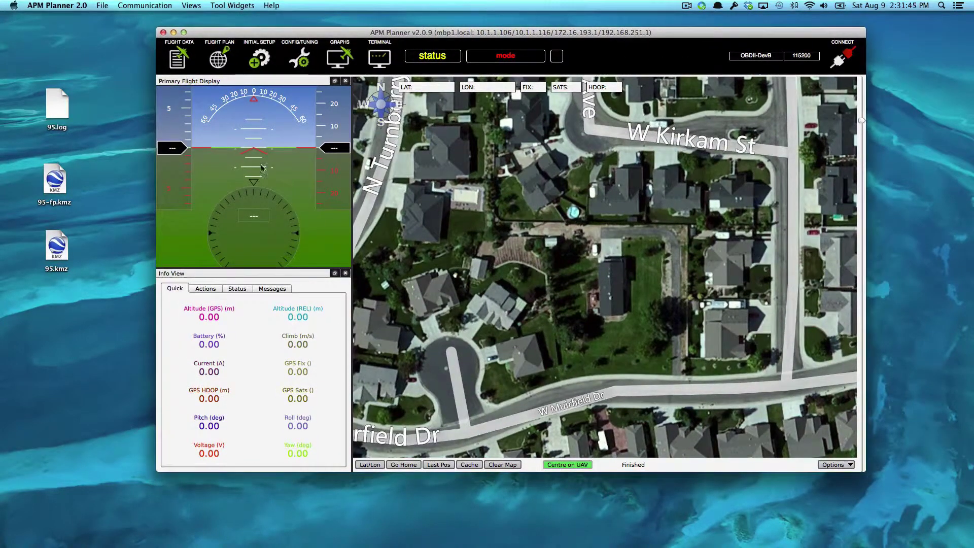
pyautogui.click(379, 57)
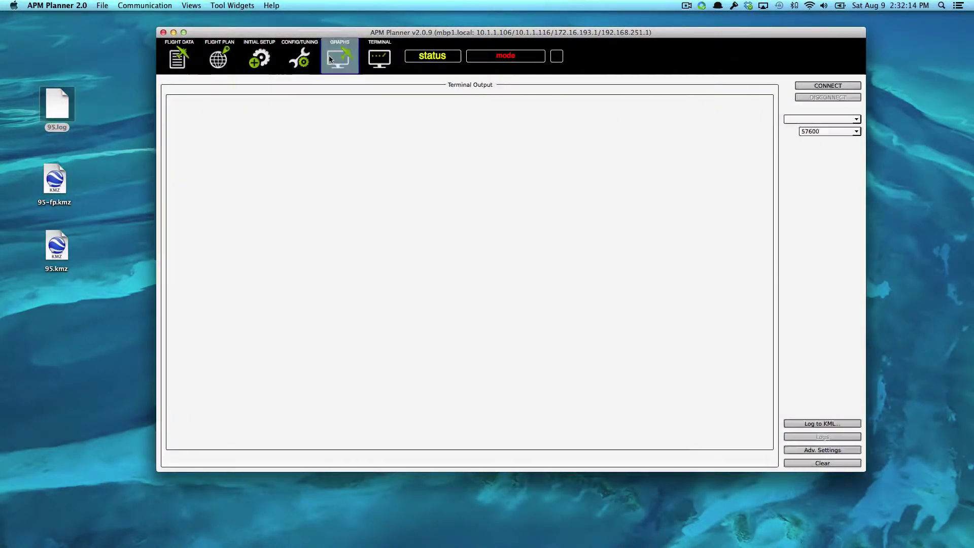
pyautogui.click(339, 56)
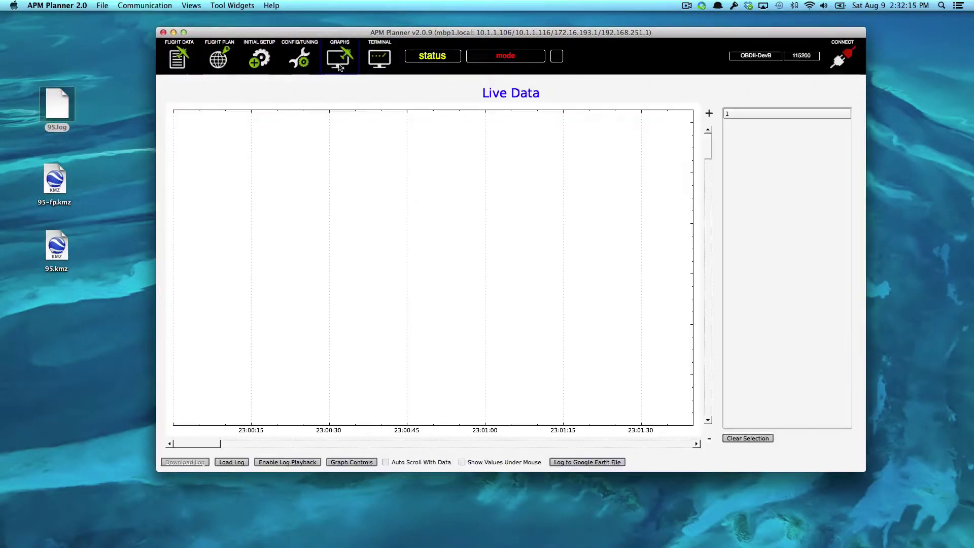
pyautogui.click(238, 463)
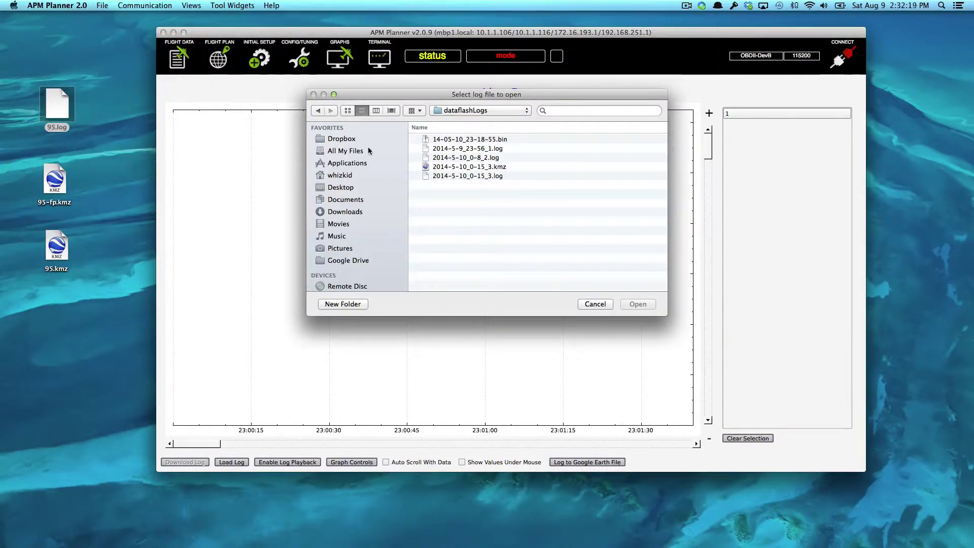
# Load 95.log from the Desktop as an offline log and accept the 2-line error warning
pyautogui.click(341, 187)
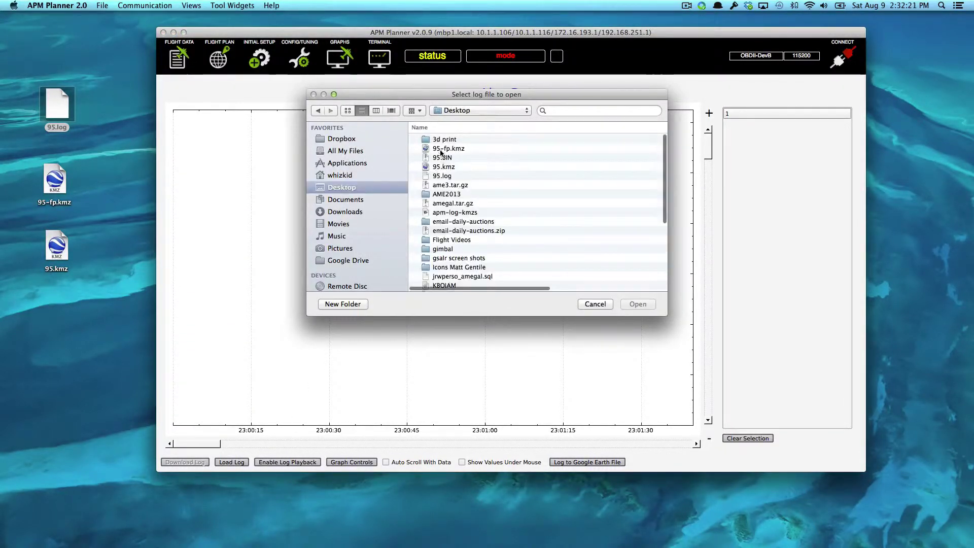
pyautogui.scroll(-2, 461, 223)
pyautogui.scroll(-5, 461, 223)
pyautogui.scroll(8, 457, 203)
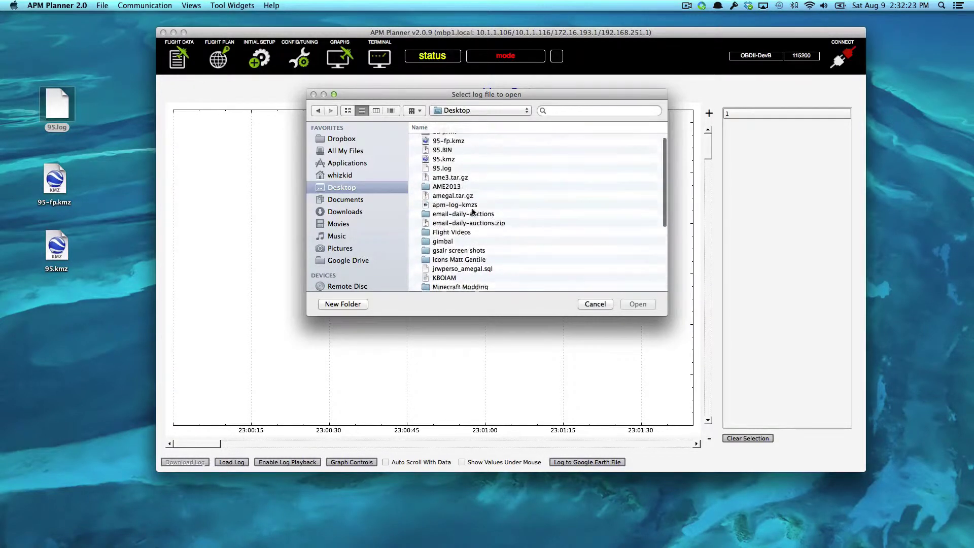
pyautogui.click(444, 175)
pyautogui.press('Return')
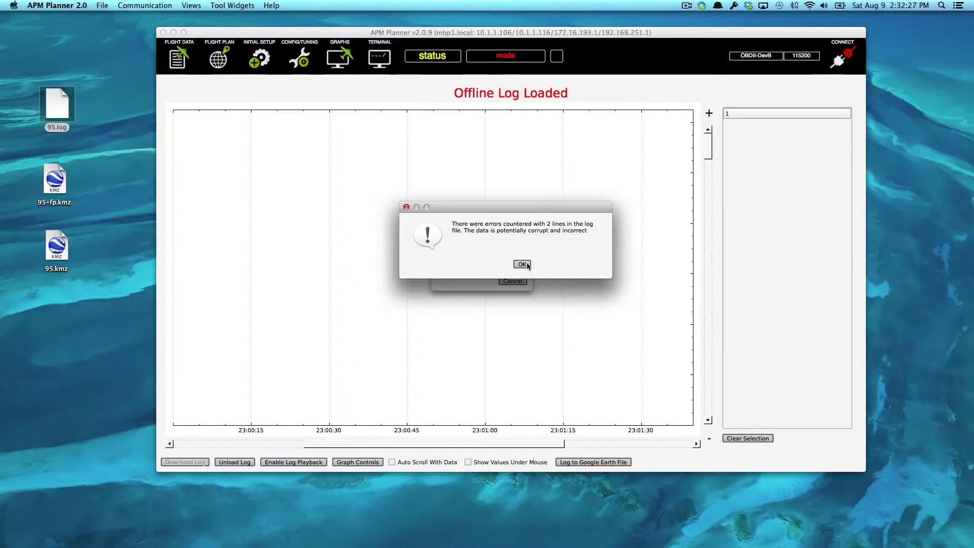
pyautogui.click(525, 266)
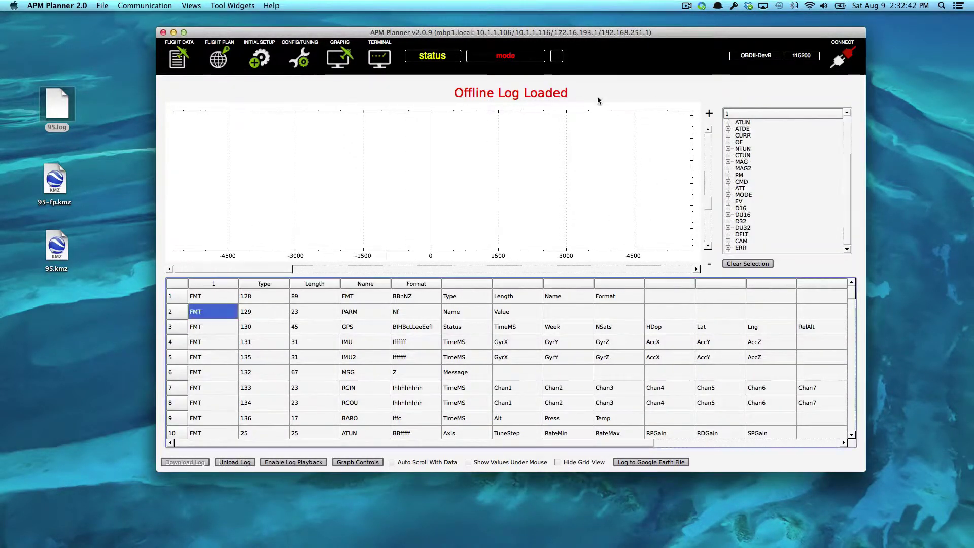
# Look over the message-type list and FMT data grid, then close APM Planner
pyautogui.scroll(-3, 738, 203)
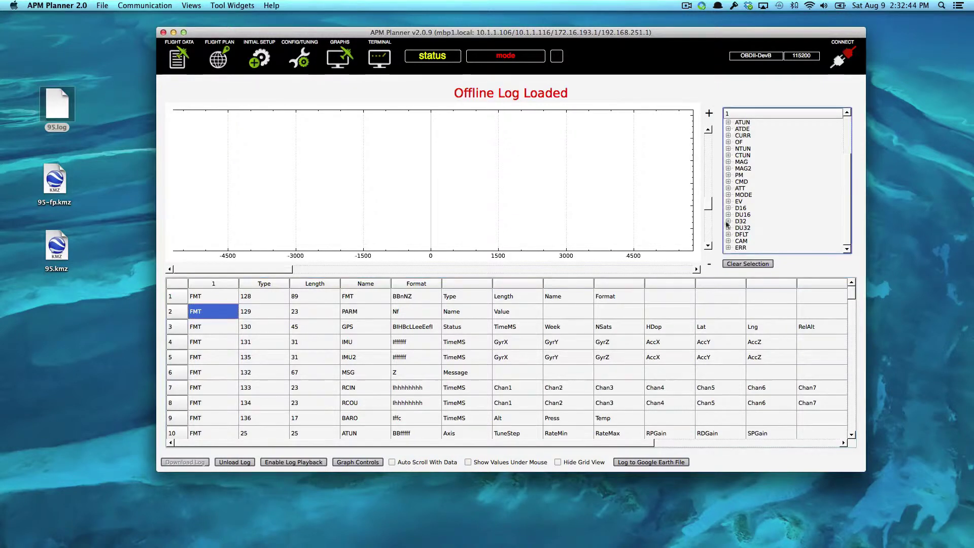
pyautogui.moveTo(525, 38); pyautogui.dragTo(507, 45)
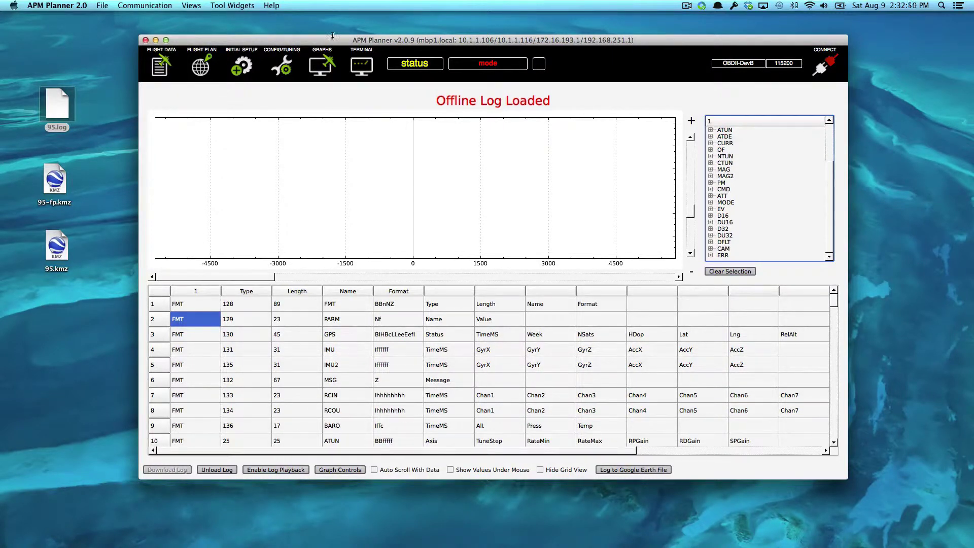
pyautogui.moveTo(332, 35); pyautogui.dragTo(356, 43)
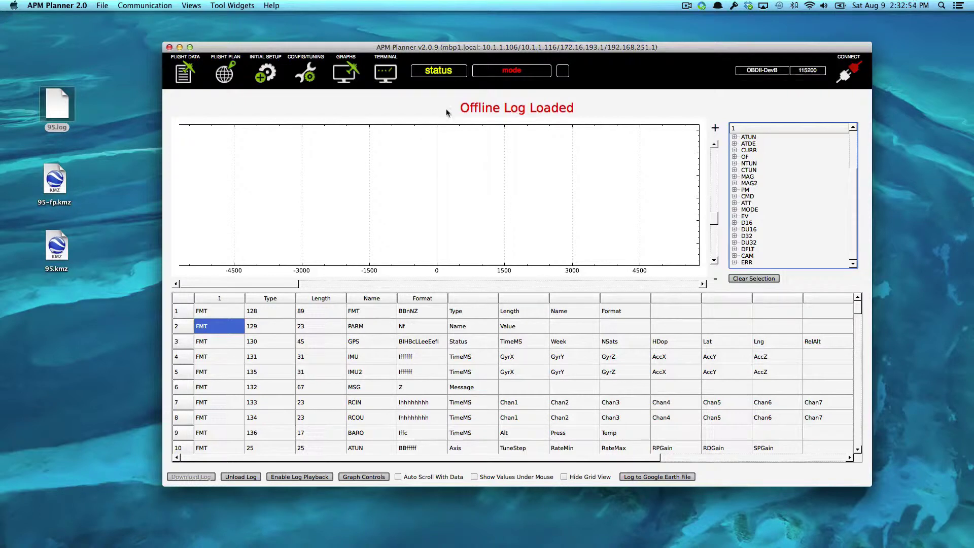
pyautogui.moveTo(456, 47); pyautogui.dragTo(434, 53)
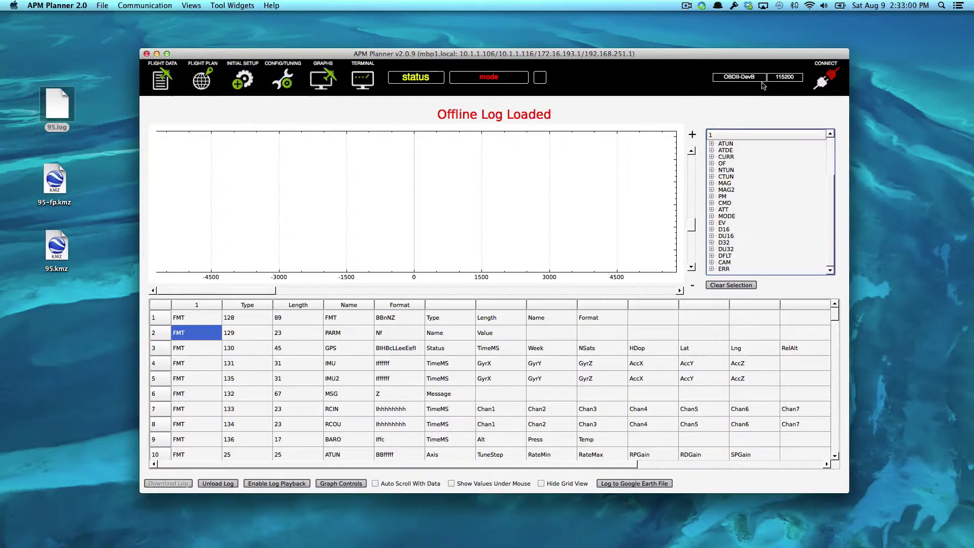
pyautogui.click(147, 53)
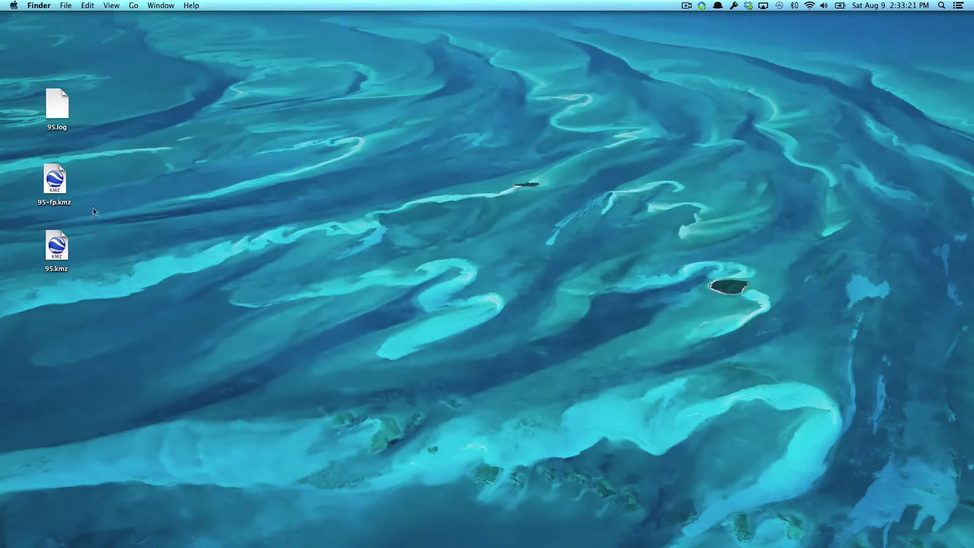
# Launch Google Earth with the 95.kmz flight log from the desktop
pyautogui.moveTo(86, 171); pyautogui.dragTo(47, 288)
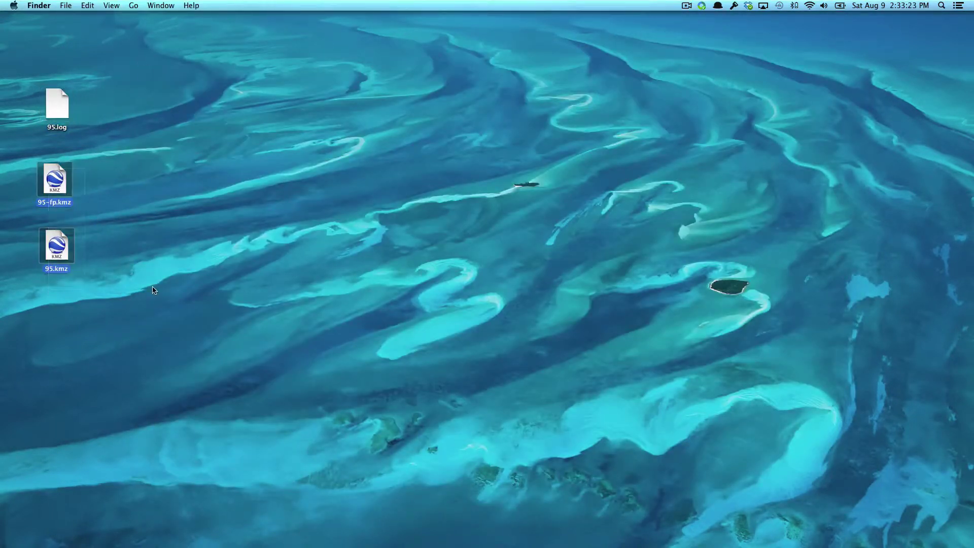
pyautogui.click(81, 288)
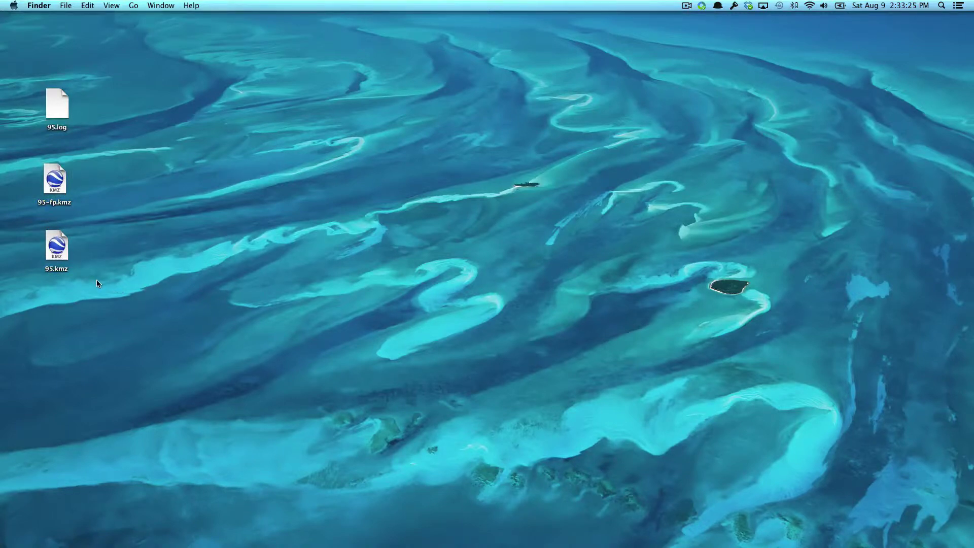
pyautogui.moveTo(57, 248); pyautogui.dragTo(78, 258)
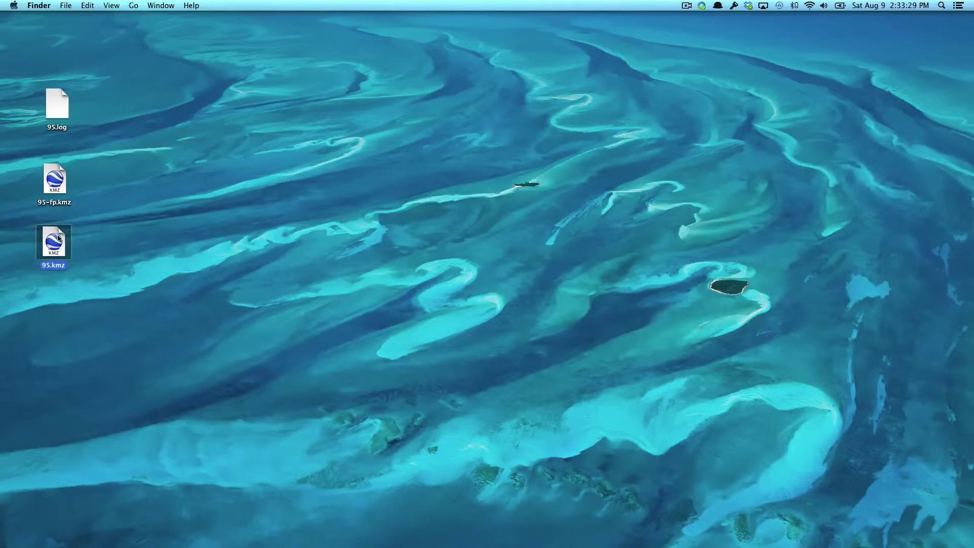
pyautogui.doubleClick(51, 244)
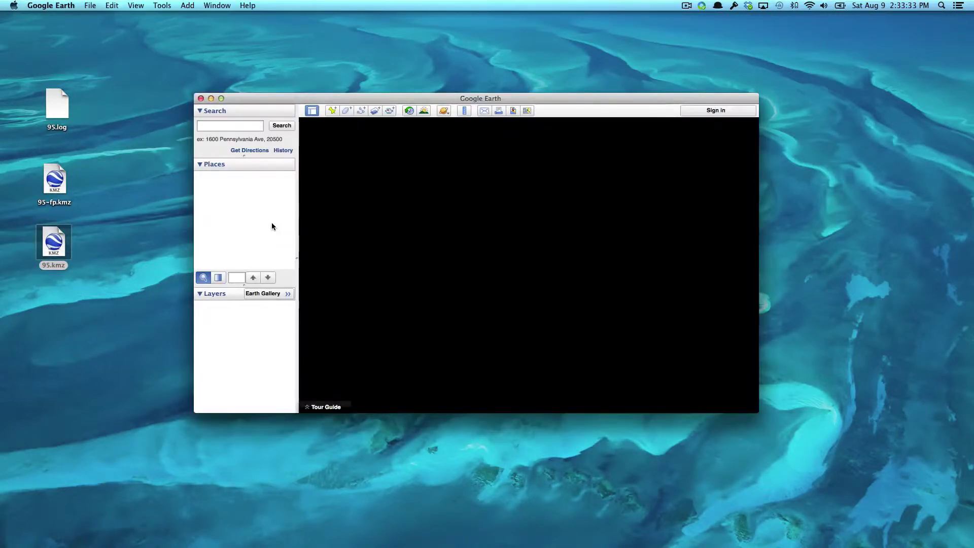
# Collapse My Places to show 95.kmz under Temporary Places and expand its Log folder
pyautogui.moveTo(280, 99); pyautogui.dragTo(274, 76)
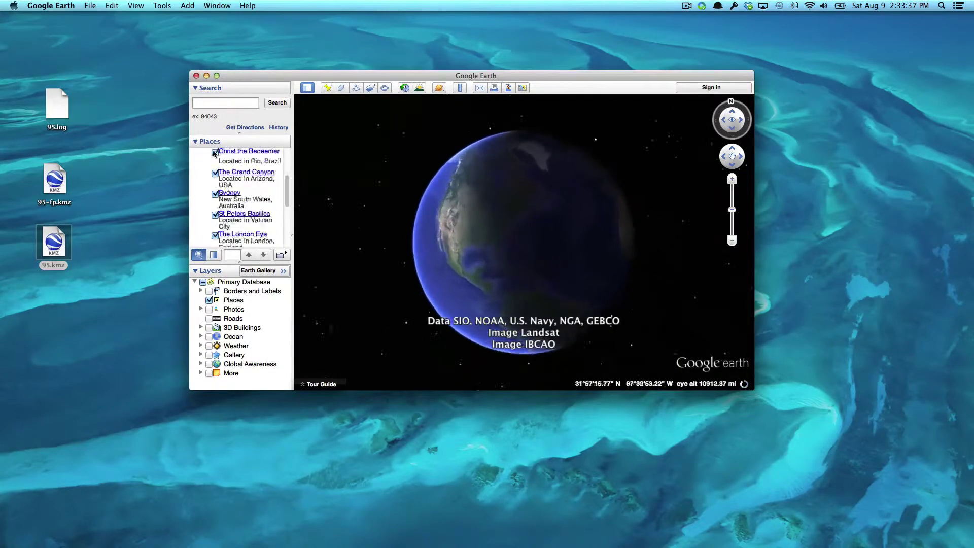
pyautogui.scroll(5, 199, 157)
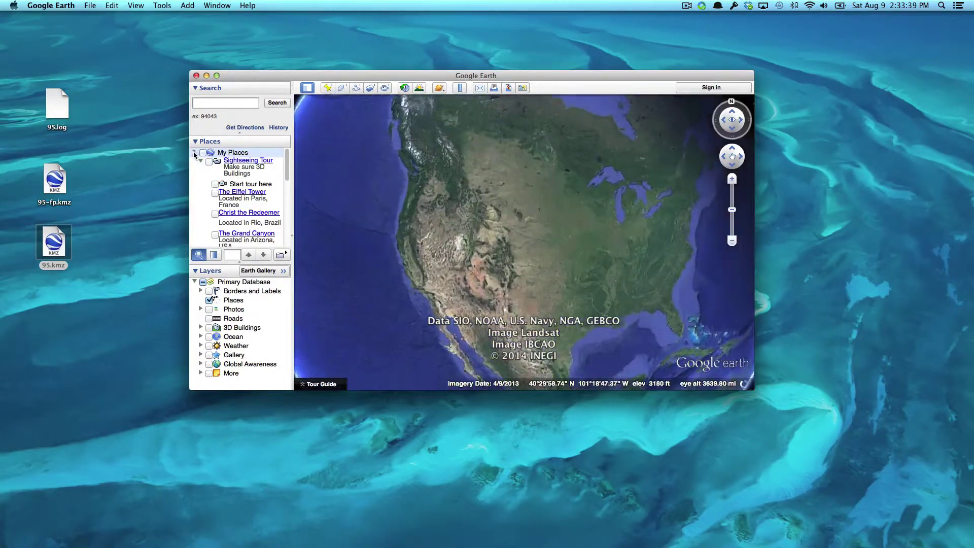
pyautogui.click(194, 153)
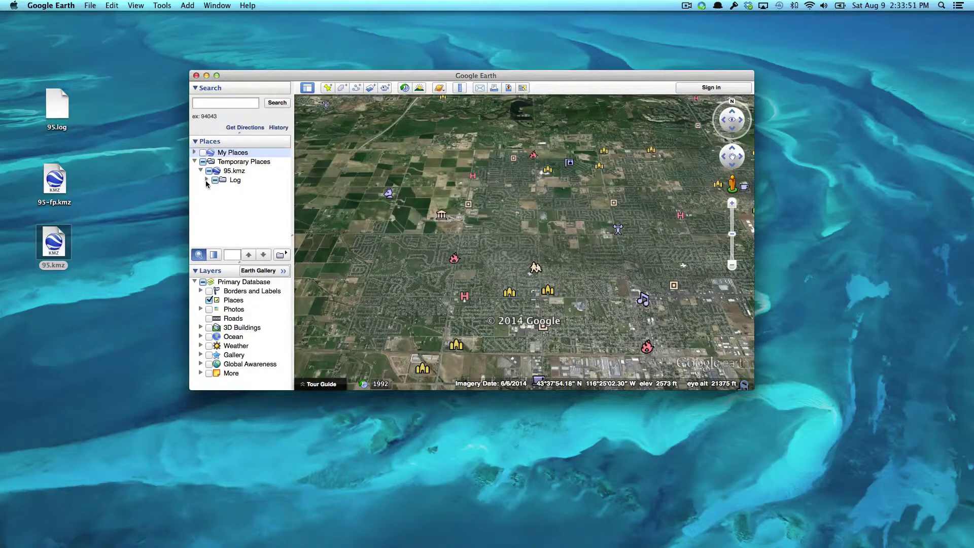
pyautogui.click(206, 180)
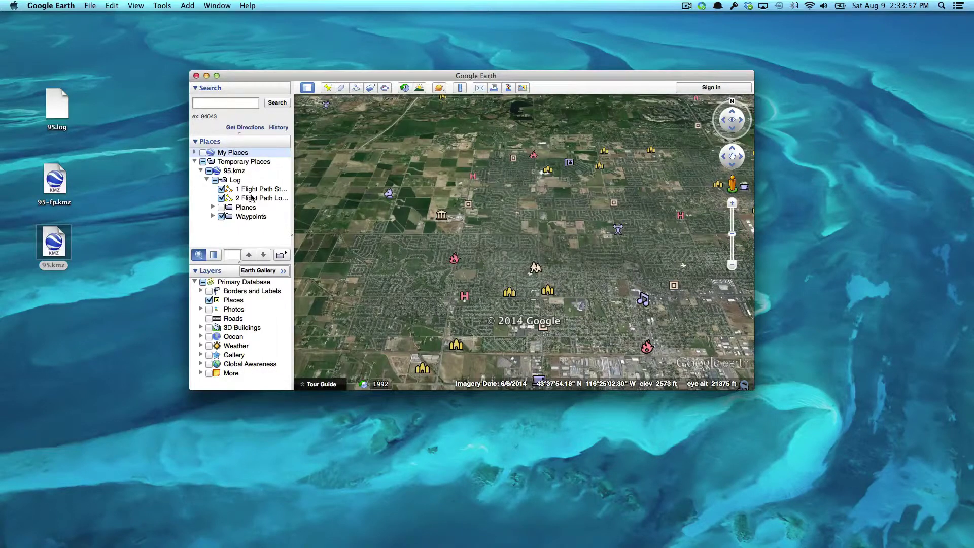
# Widen the sidebar and fly to the 1 Flight Path Stabilize ribbon
pyautogui.moveTo(291, 198); pyautogui.dragTo(315, 197)
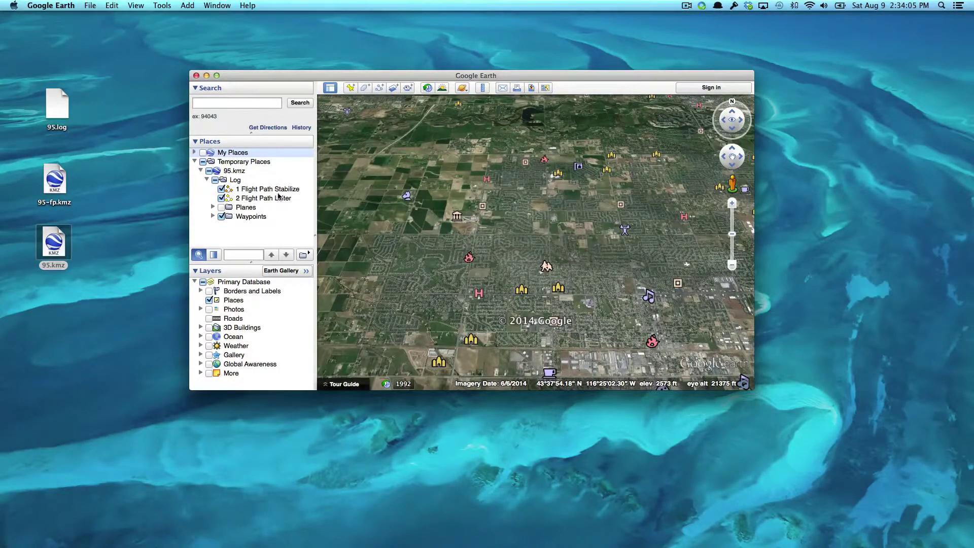
pyautogui.click(278, 190)
pyautogui.doubleClick(278, 190)
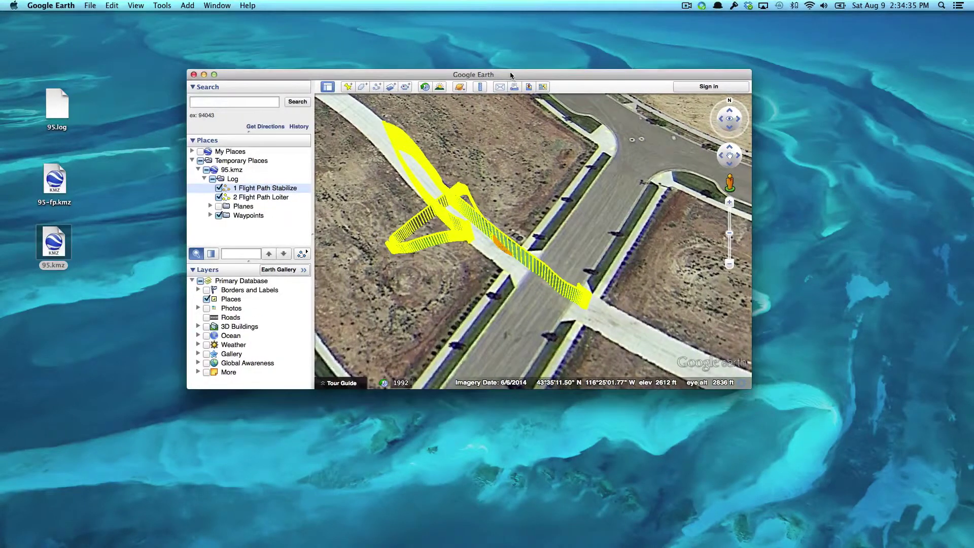
pyautogui.moveTo(513, 74); pyautogui.dragTo(498, 68)
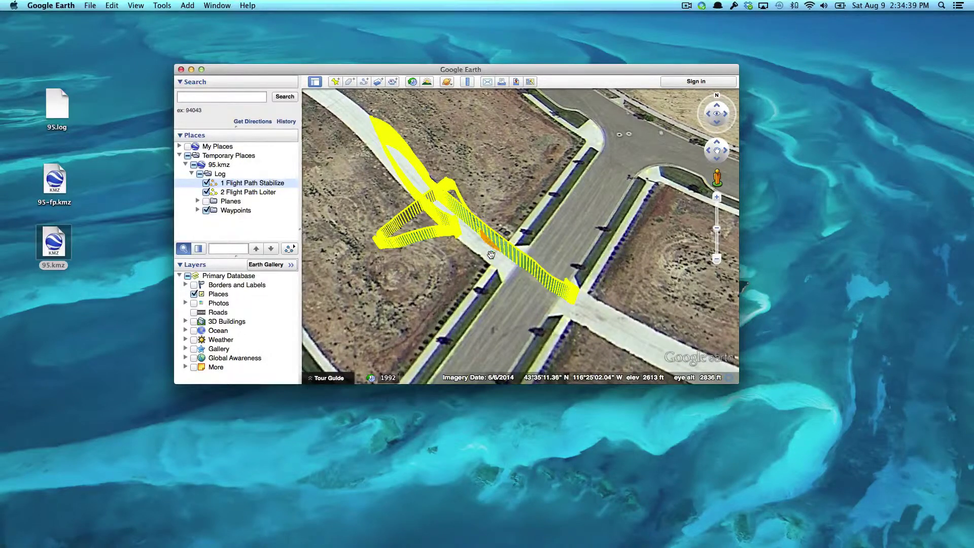
# Zoom to ground level, look along the yellow flight-path fence, then exit to aerial view
pyautogui.scroll(3, 491, 254)
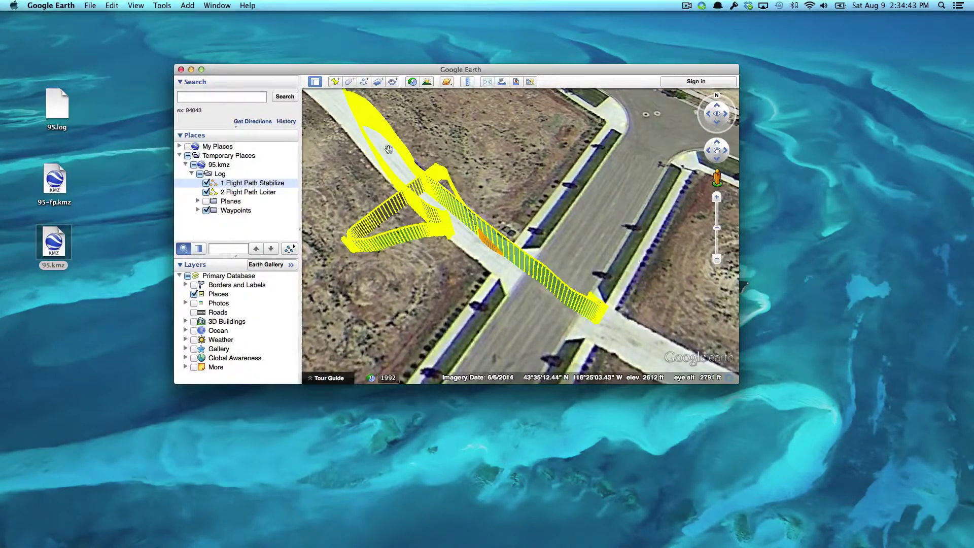
pyautogui.moveTo(557, 288); pyautogui.dragTo(484, 338)
pyautogui.scroll(2, 477, 350)
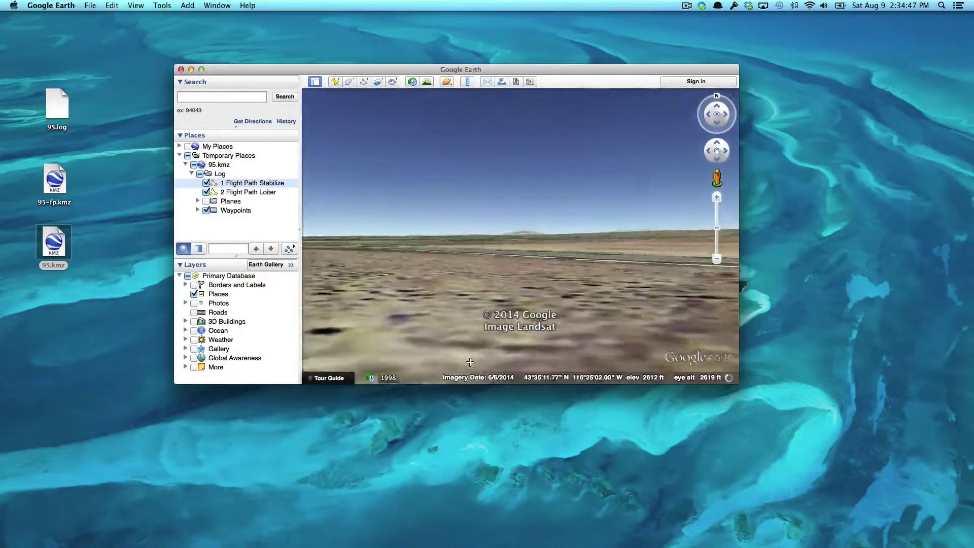
pyautogui.moveTo(419, 266); pyautogui.dragTo(274, 337)
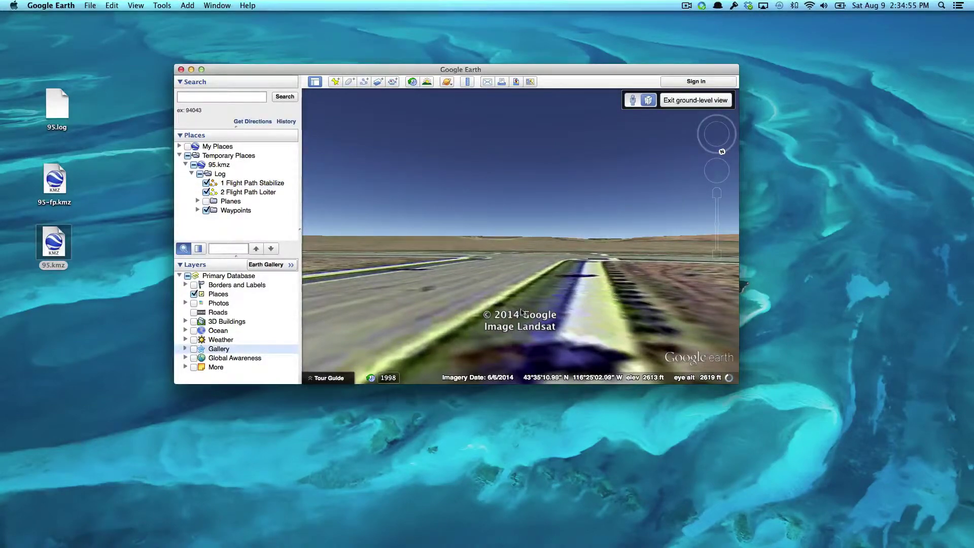
pyautogui.moveTo(521, 311); pyautogui.dragTo(466, 126)
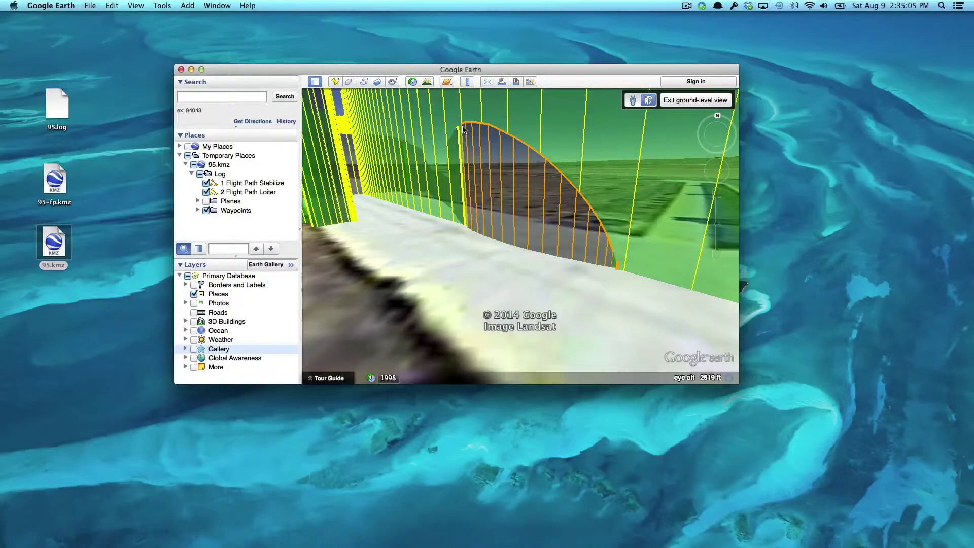
pyautogui.moveTo(462, 130); pyautogui.dragTo(546, 201)
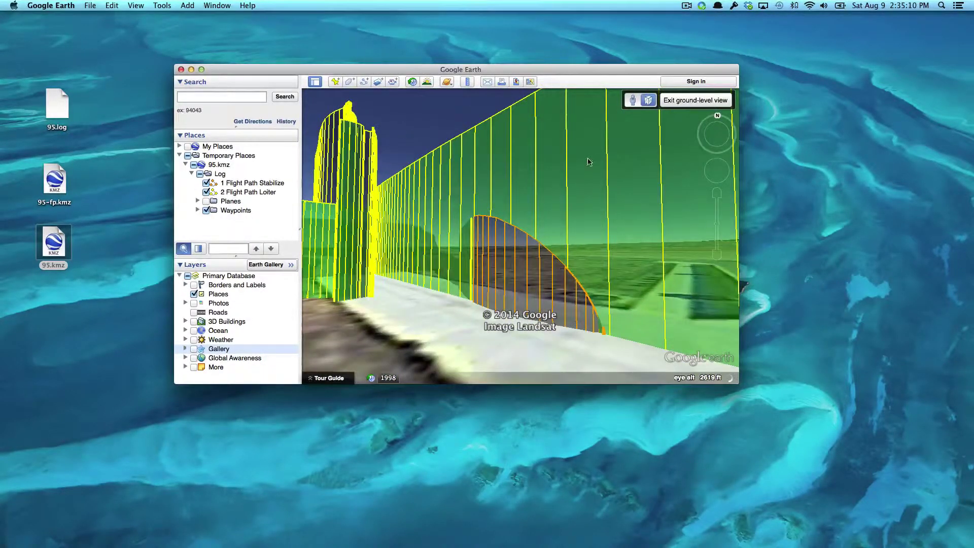
pyautogui.click(683, 100)
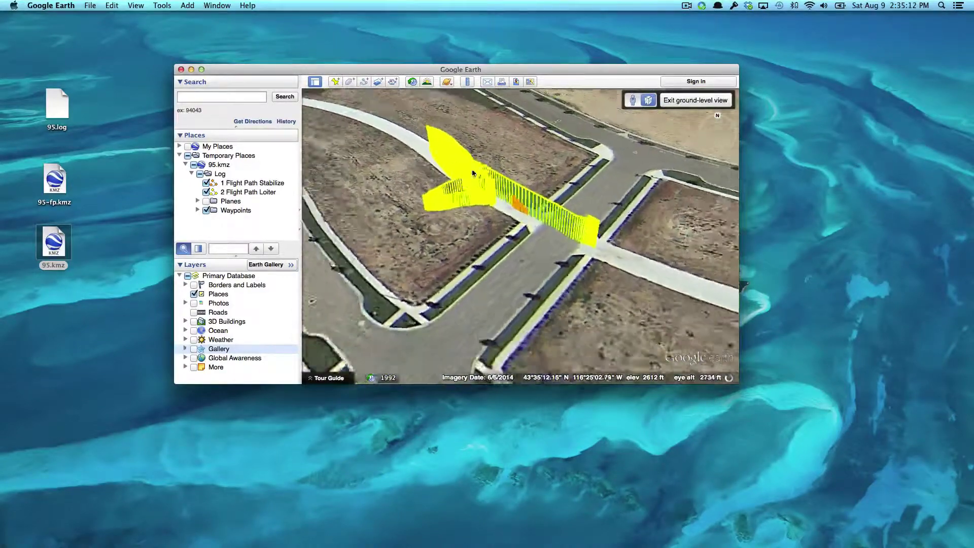
# Pan and tilt the aerial view to frame the whole yellow flight-path ribbon
pyautogui.moveTo(465, 148); pyautogui.dragTo(469, 357)
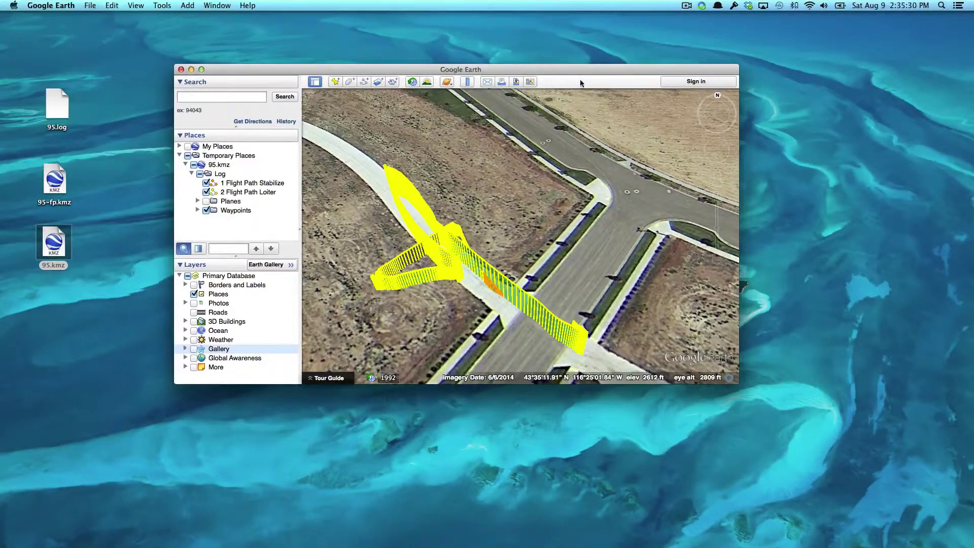
pyautogui.moveTo(476, 307); pyautogui.dragTo(464, 296)
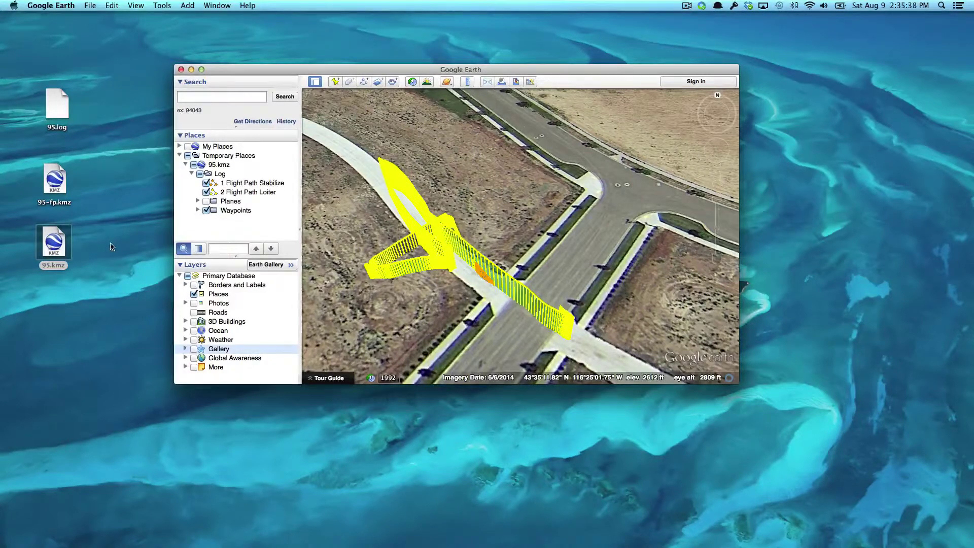
# Discard the temporary places, open 95-fp.kmz, and maximize Google Earth for its tour
pyautogui.click(181, 69)
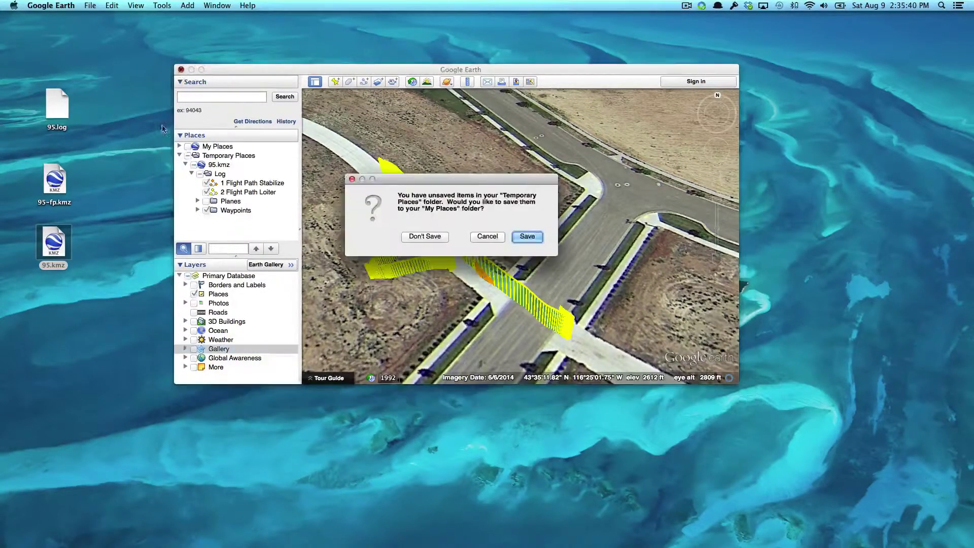
pyautogui.click(424, 237)
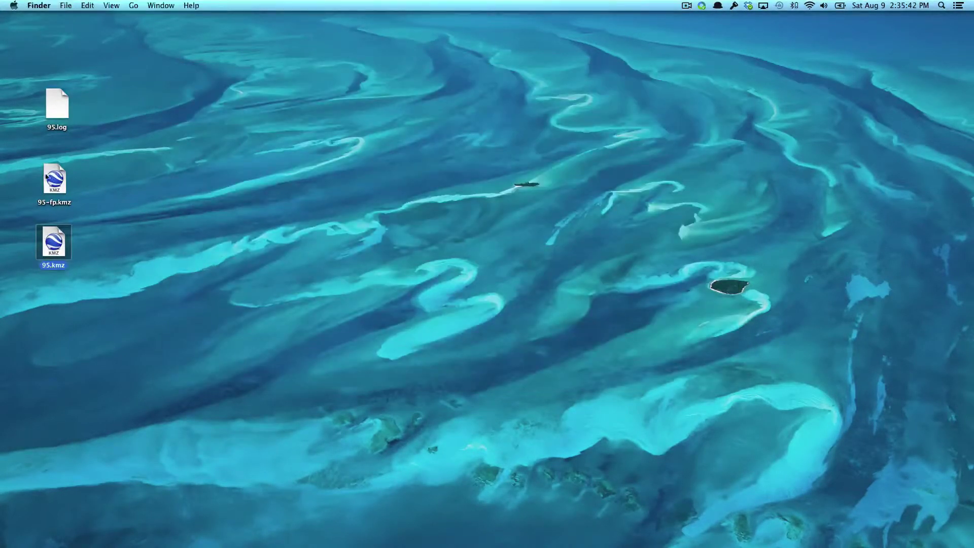
pyautogui.click(56, 179)
pyautogui.doubleClick(56, 179)
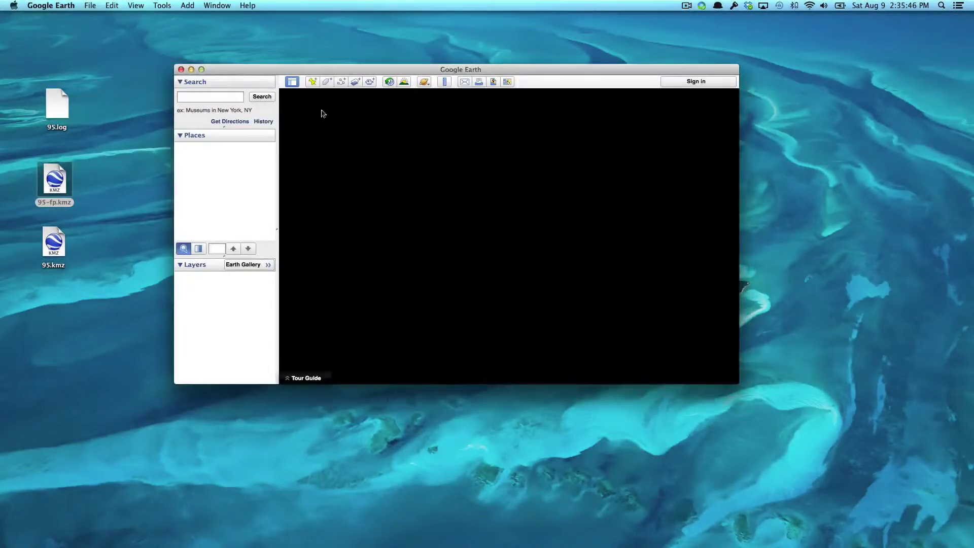
pyautogui.click(201, 70)
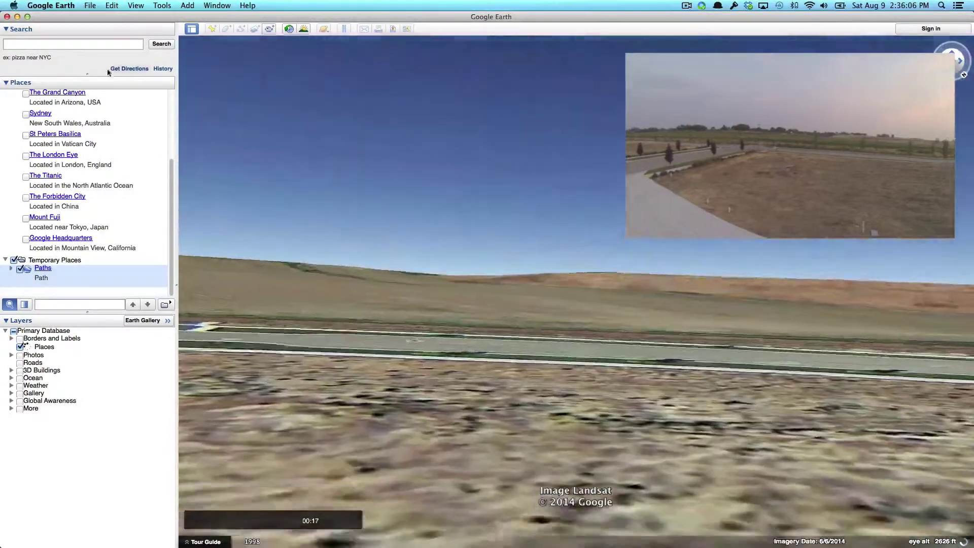
# Collapse My Places and expand the Flight folder to show Flight Do while the tour plays
pyautogui.scroll(3, 17, 91)
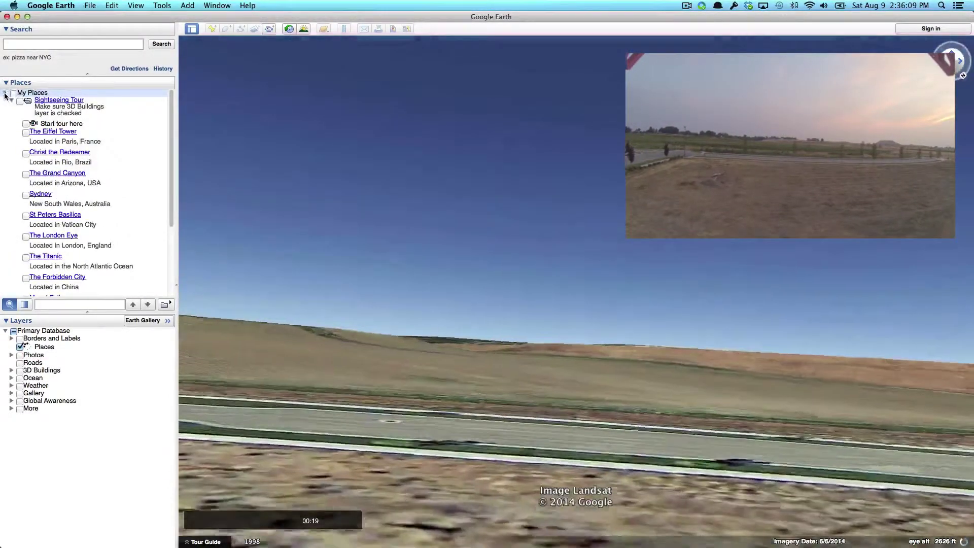
pyautogui.click(5, 94)
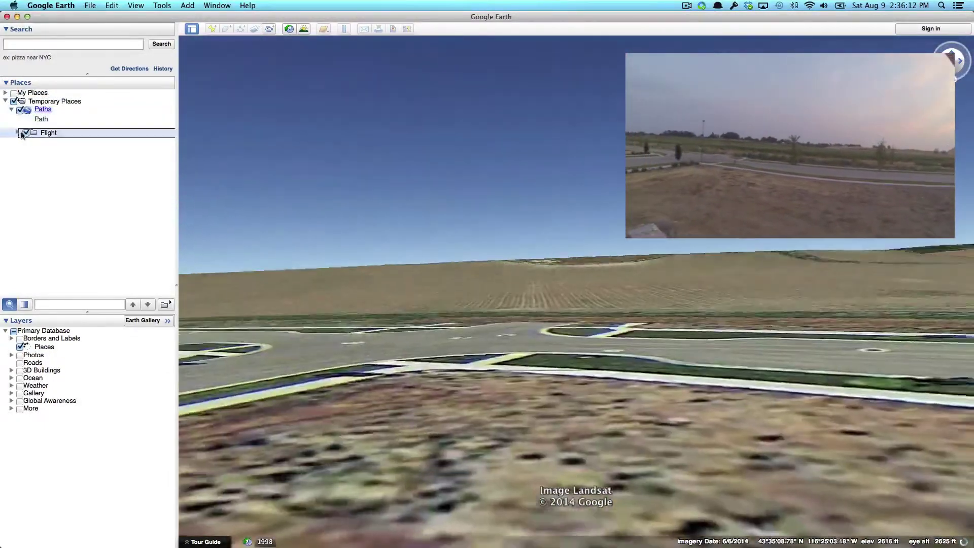
pyautogui.click(17, 133)
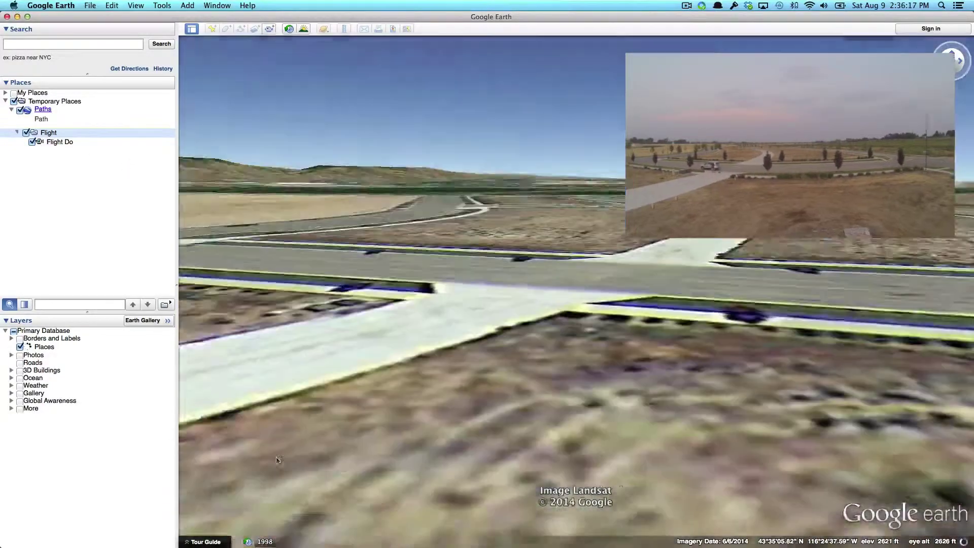
pyautogui.moveTo(286, 467)
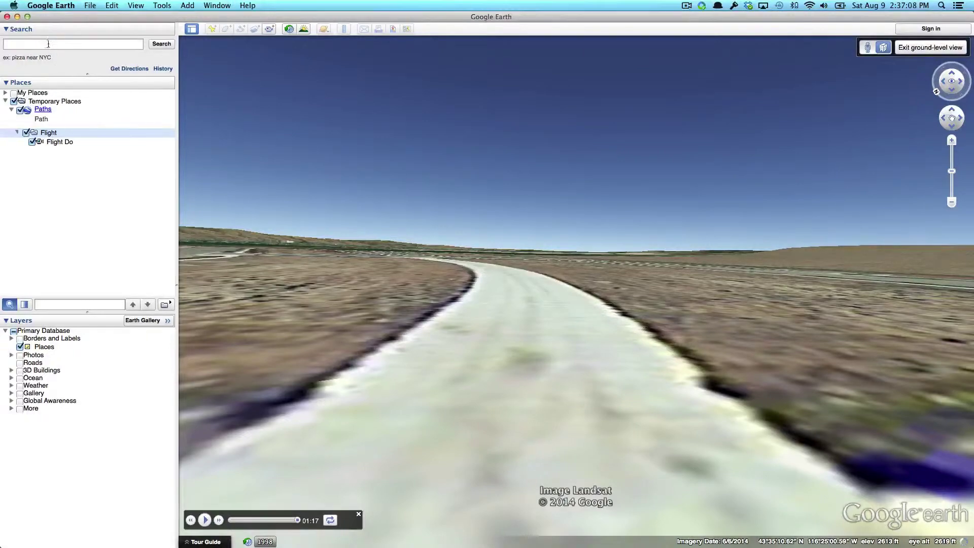
# Exit ground-level view to see the subdivision roads from above
pyautogui.click(924, 46)
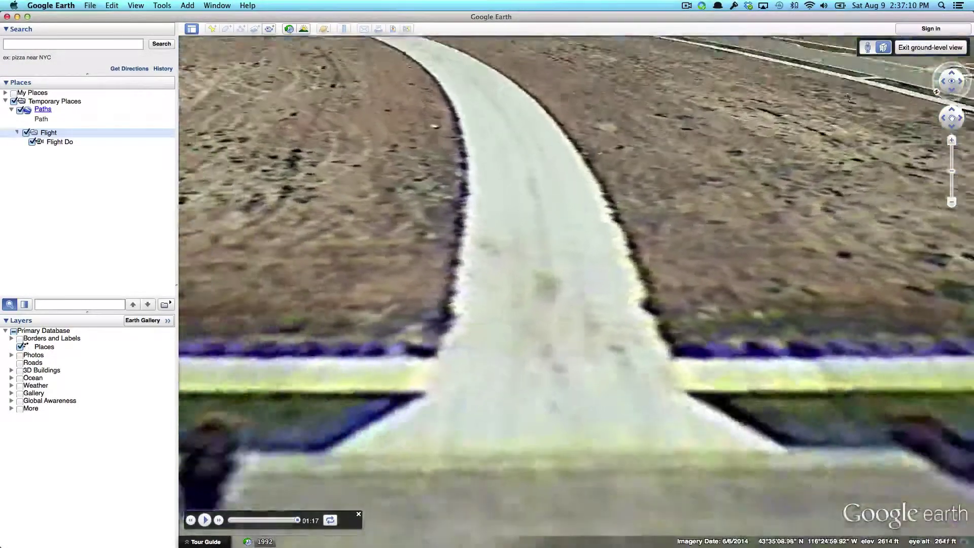